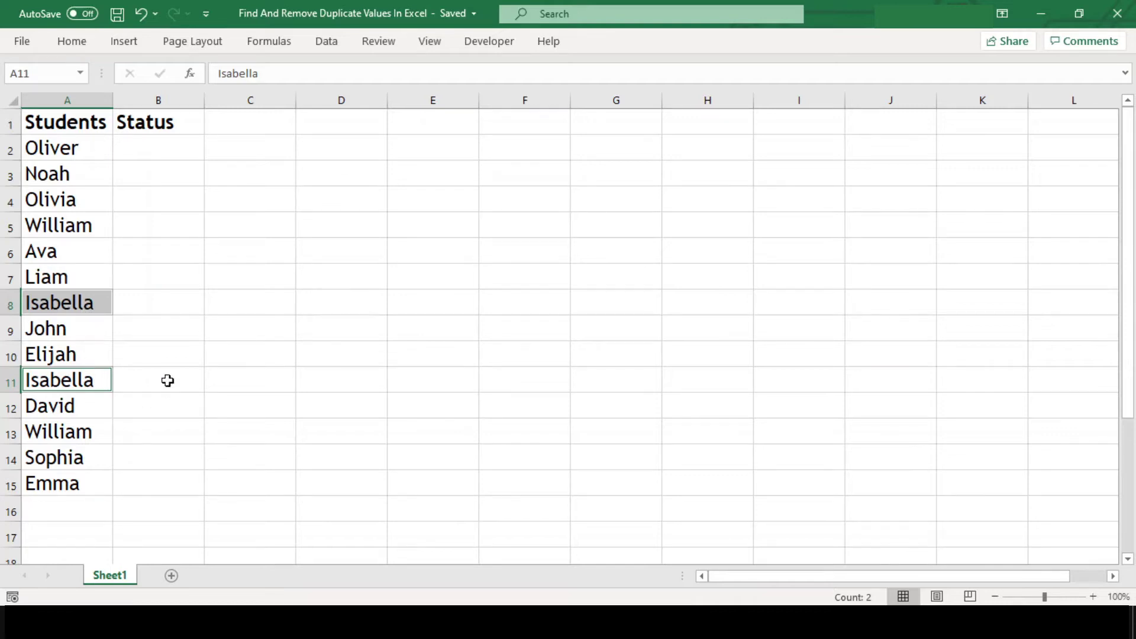
left_click(101, 225)
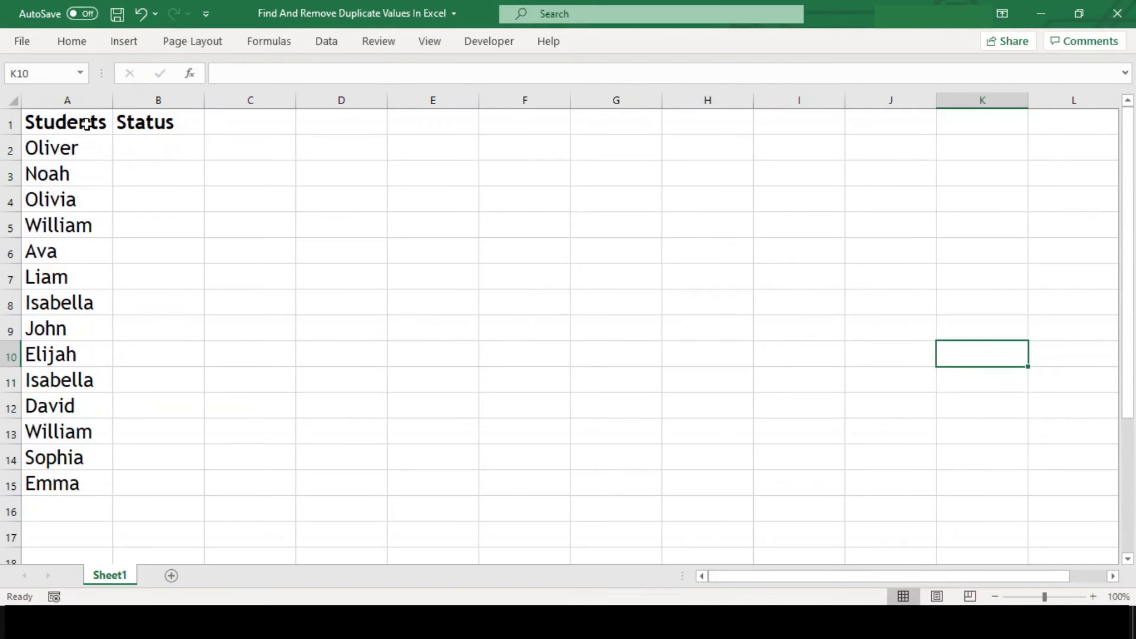
left_click(87, 123)
left_click_drag(63, 126, 79, 480)
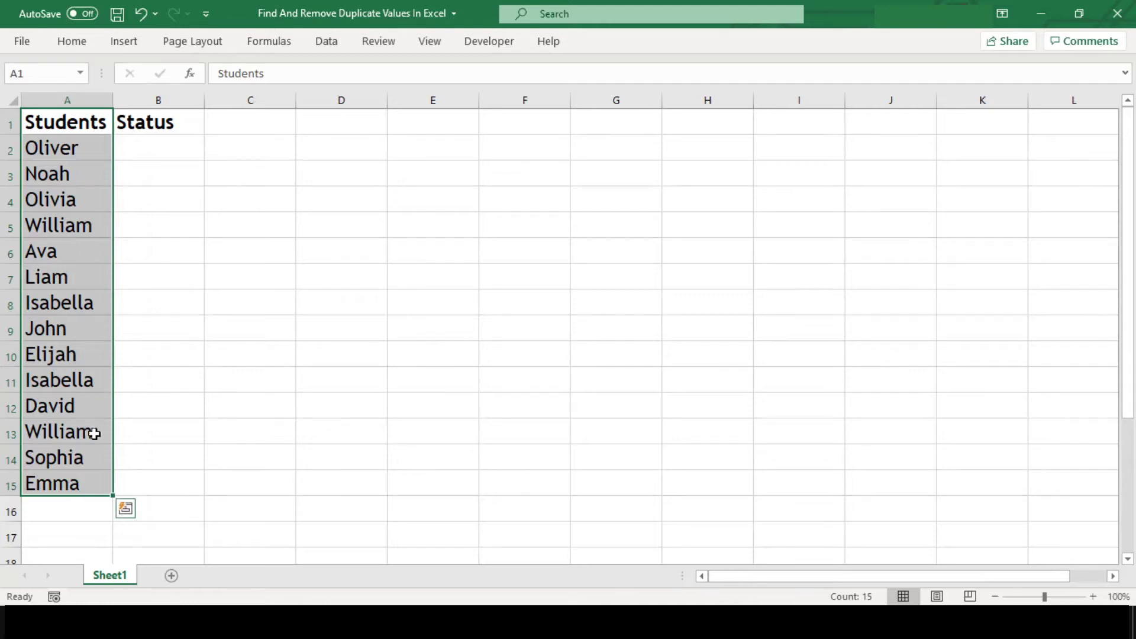
left_click(327, 245)
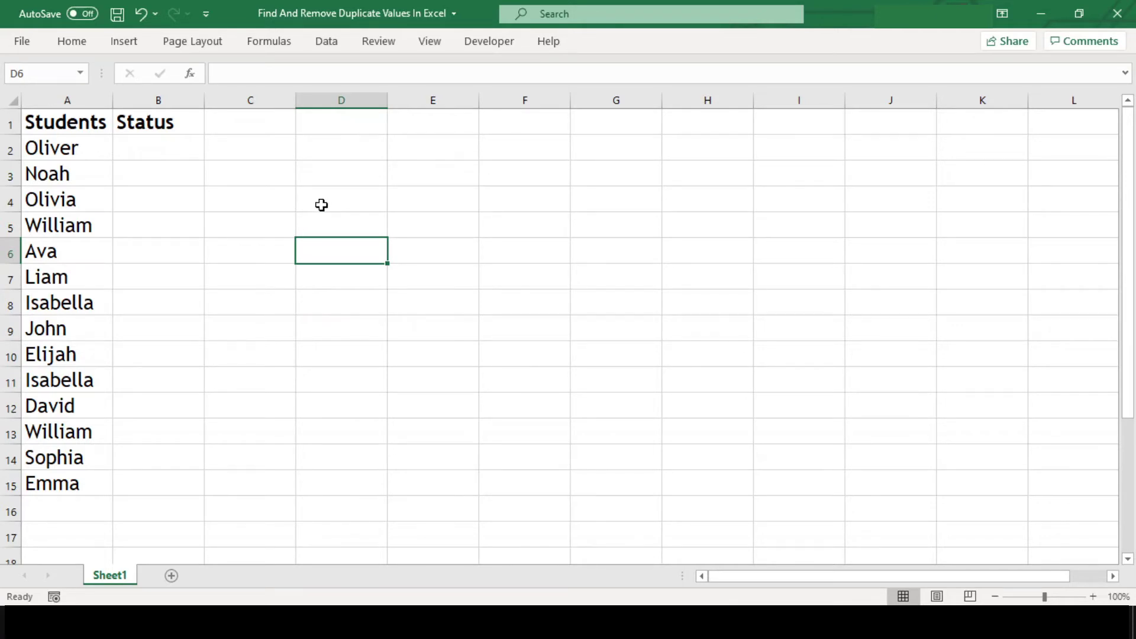
Step: Start an IF formula in B2 whose logical test uses COUNTIF to count A2 within A2:A15
left_click(178, 154)
type("=")
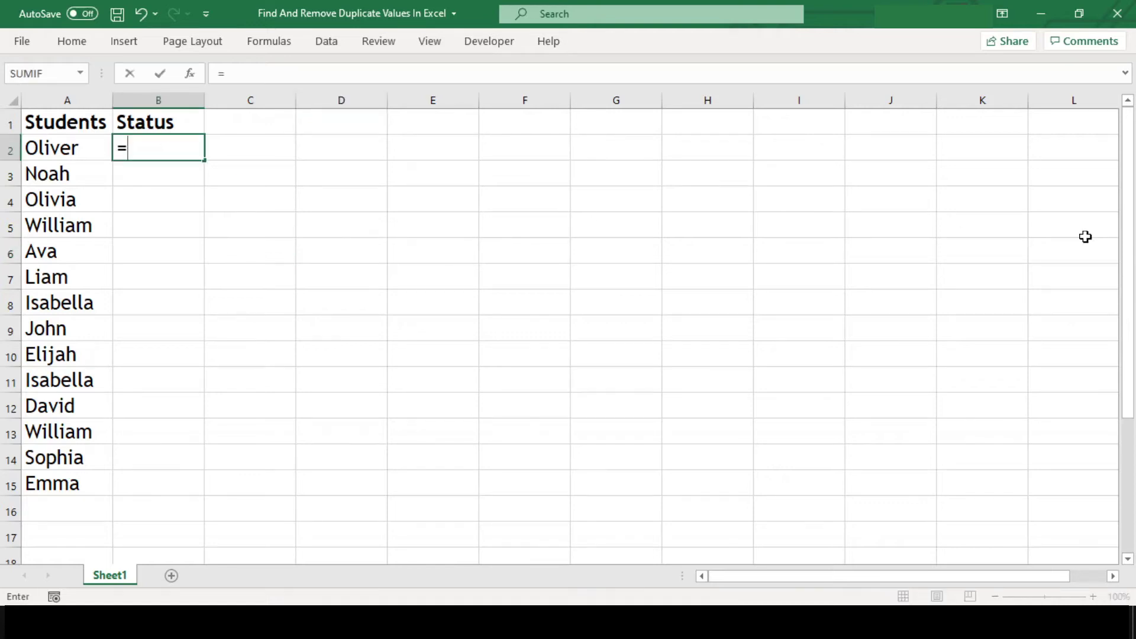
type("IF(")
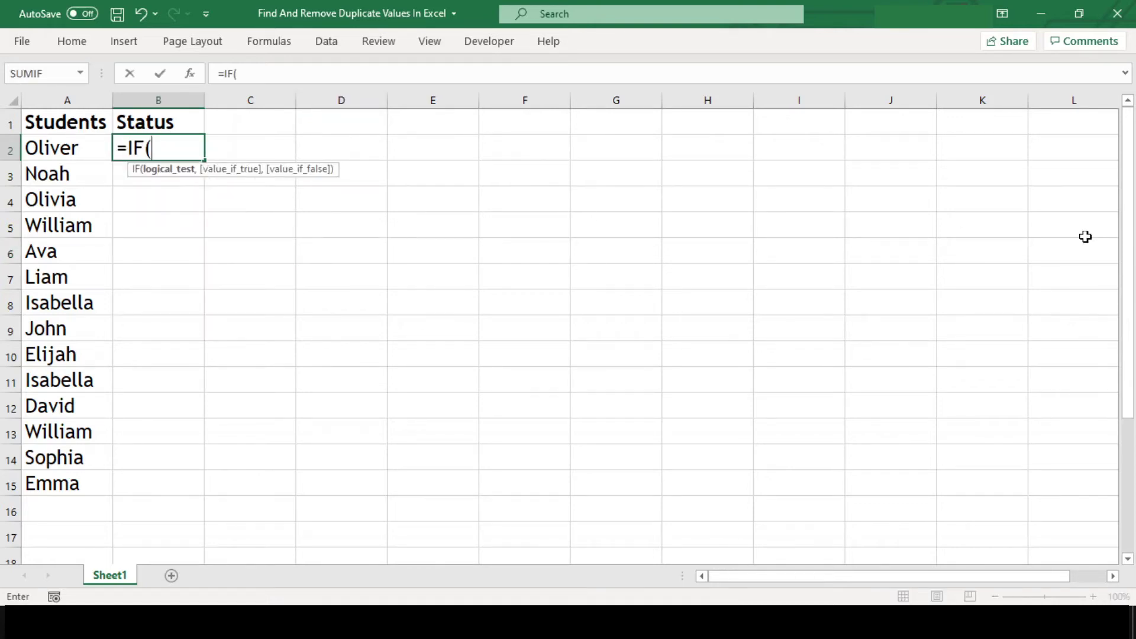
type("COUNT")
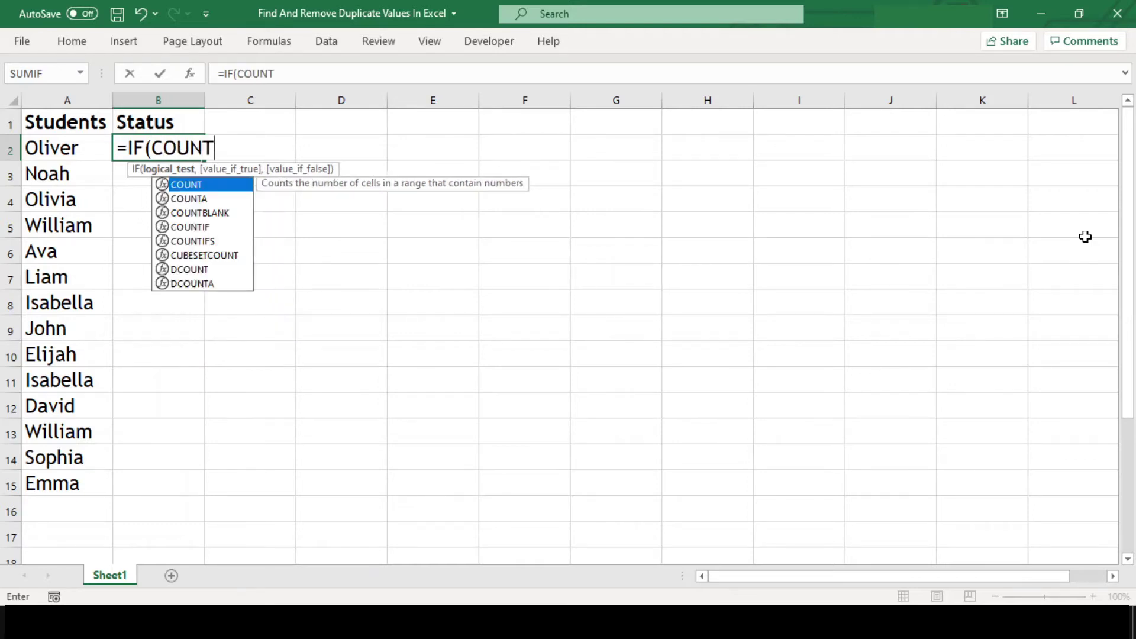
type("IF(")
key("Left")
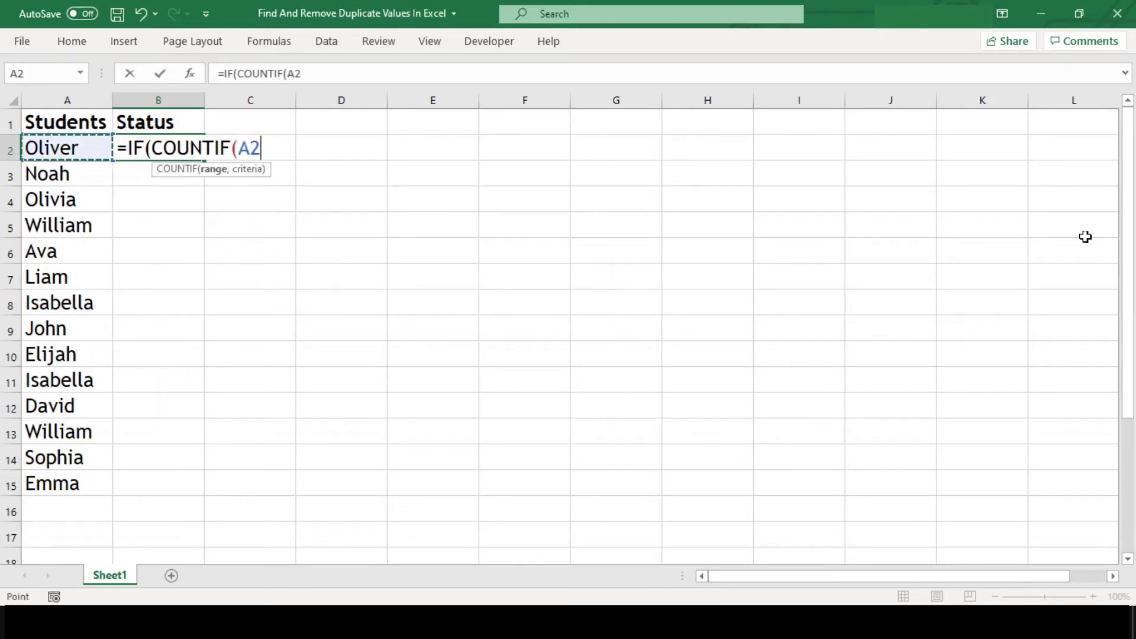
key("ctrl+shift+Down")
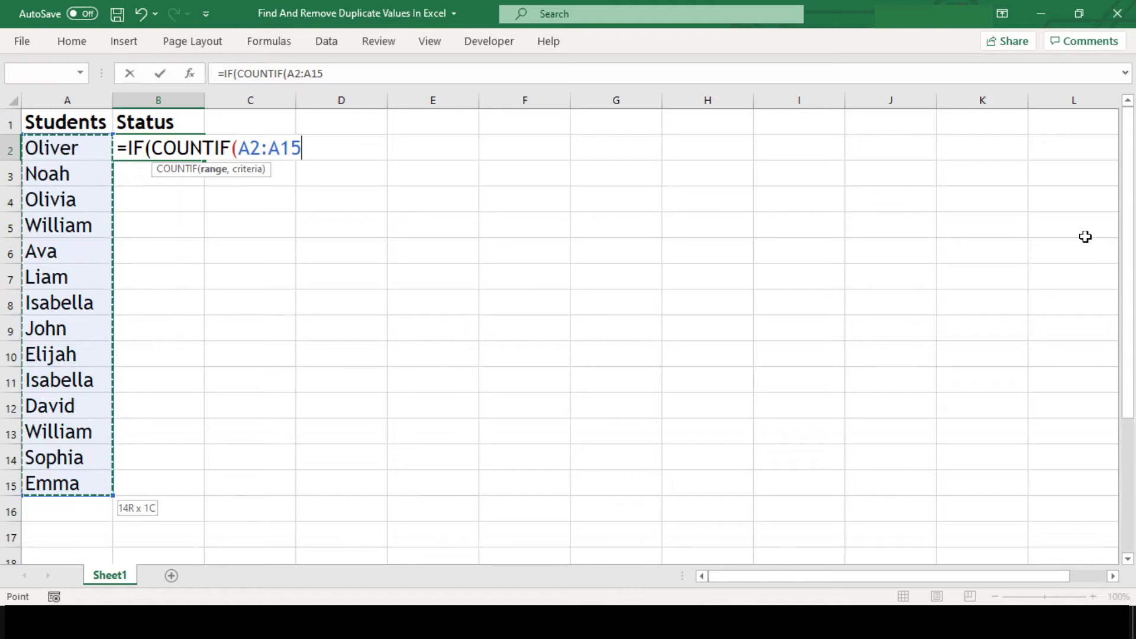
type(",")
key("Left")
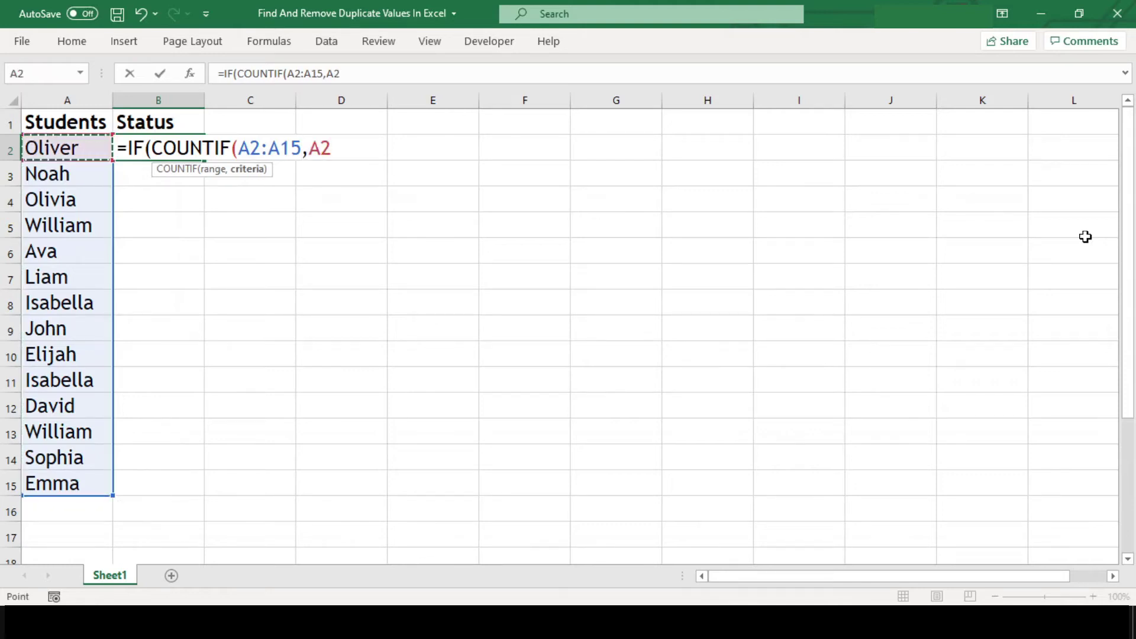
type(",")
key("BackSpace")
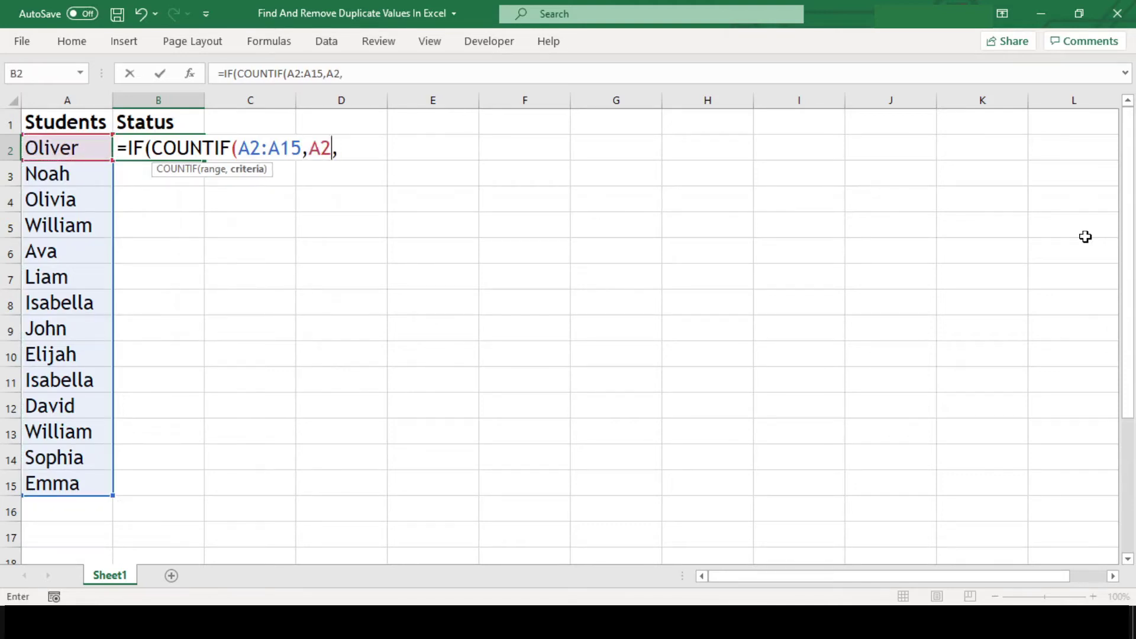
type(")")
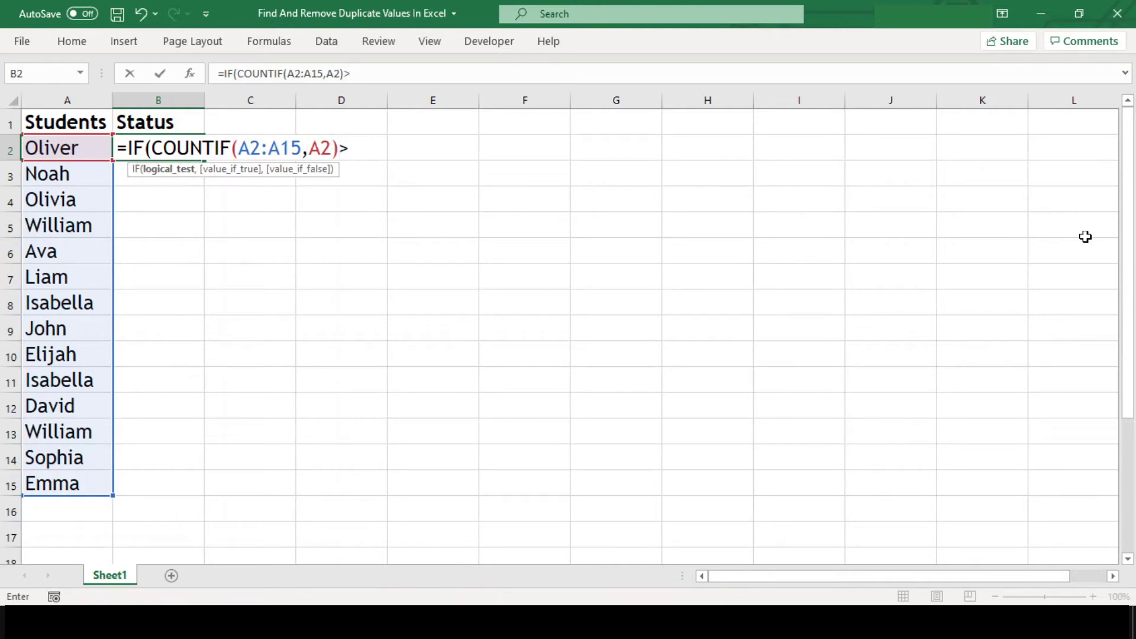
Step: Complete the B2 formula so a count >1 returns "Duplicate" and anything else returns an empty string
type(">1,")
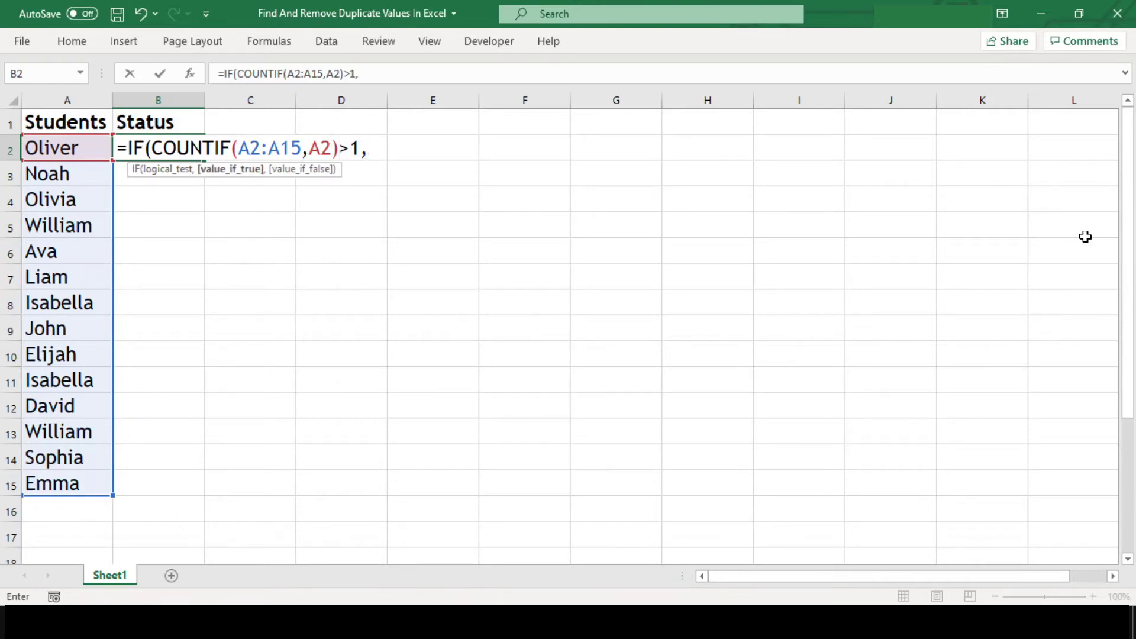
type("\"Duplicate\",\"")
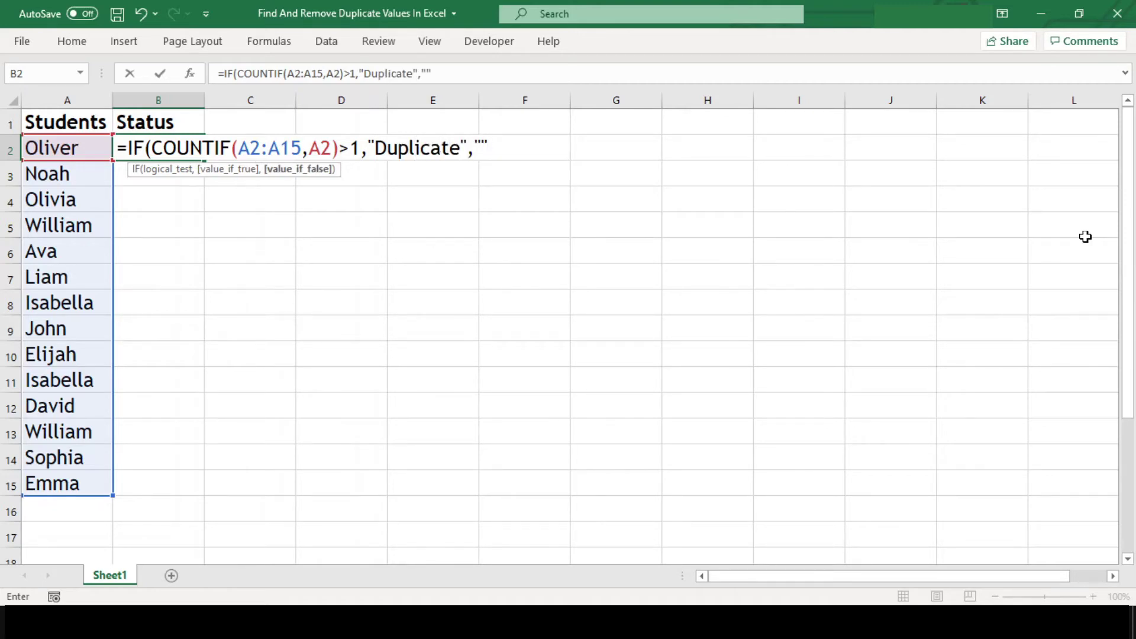
type("\")")
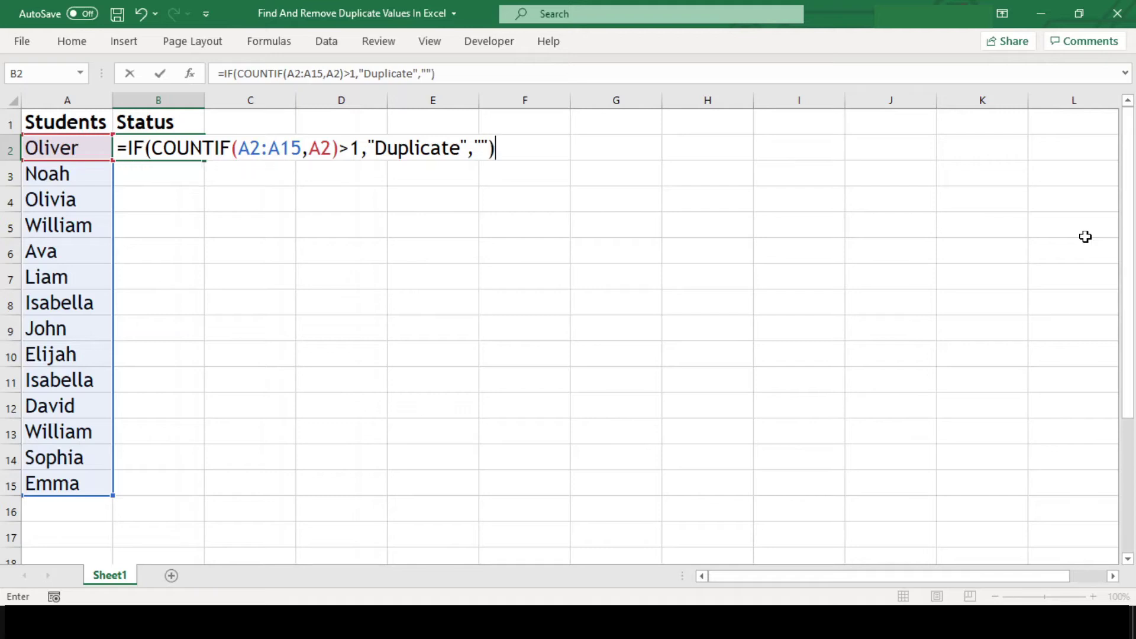
key("Return")
Step: Make the COUNTIF range in the B2 formula absolute as $A$2:$A$15
key("Up")
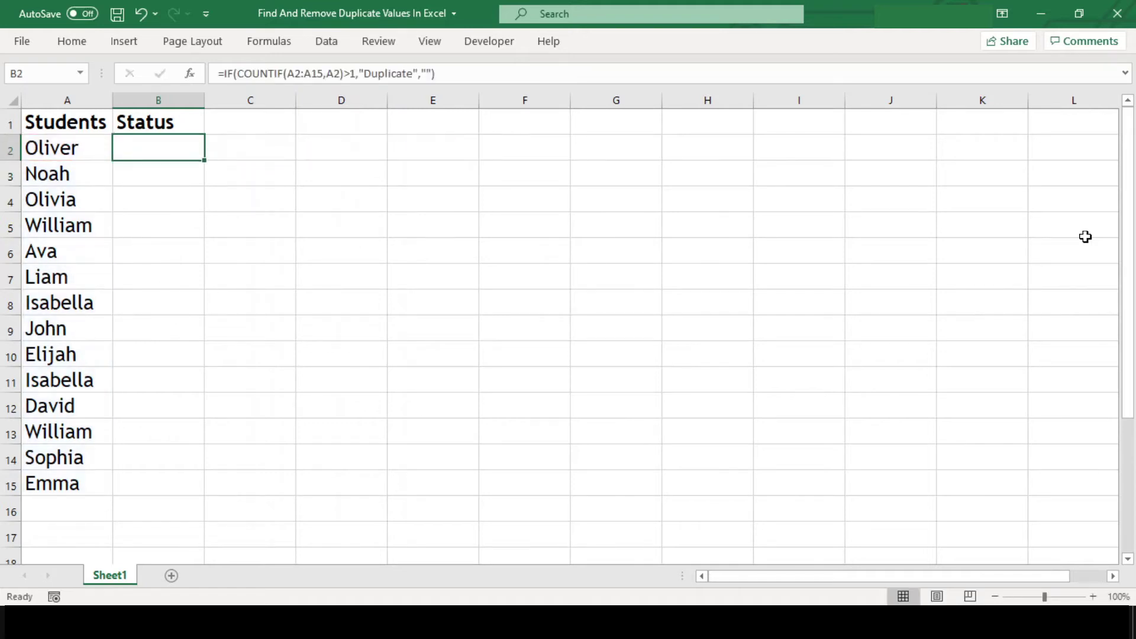
key("F2")
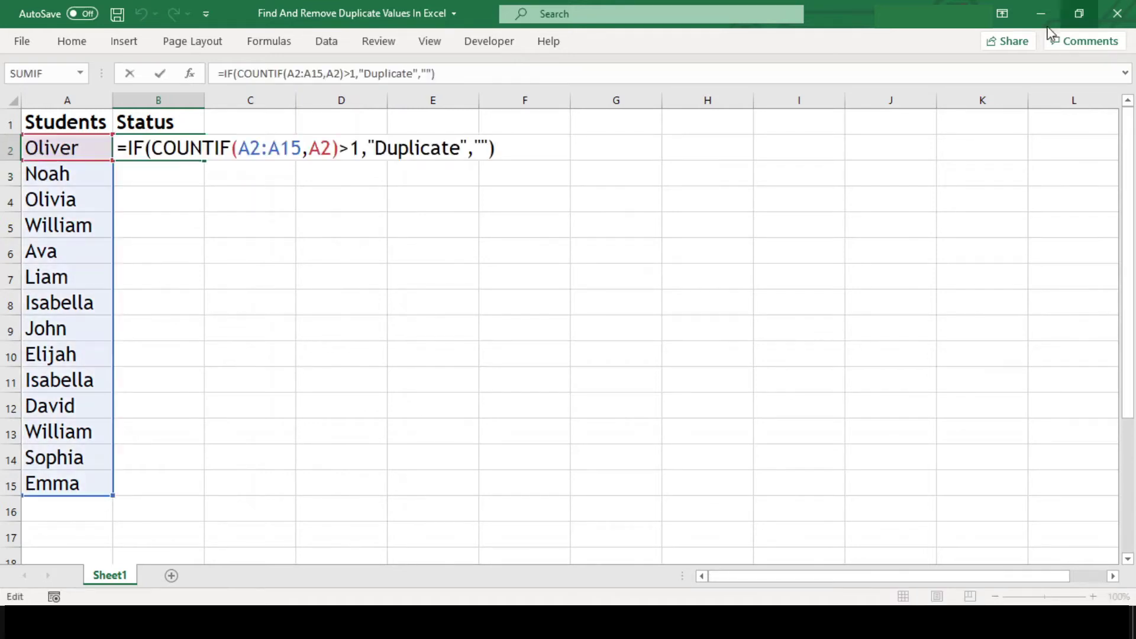
left_click(249, 148)
key("F4")
left_click(305, 148)
key("F4")
key("Return")
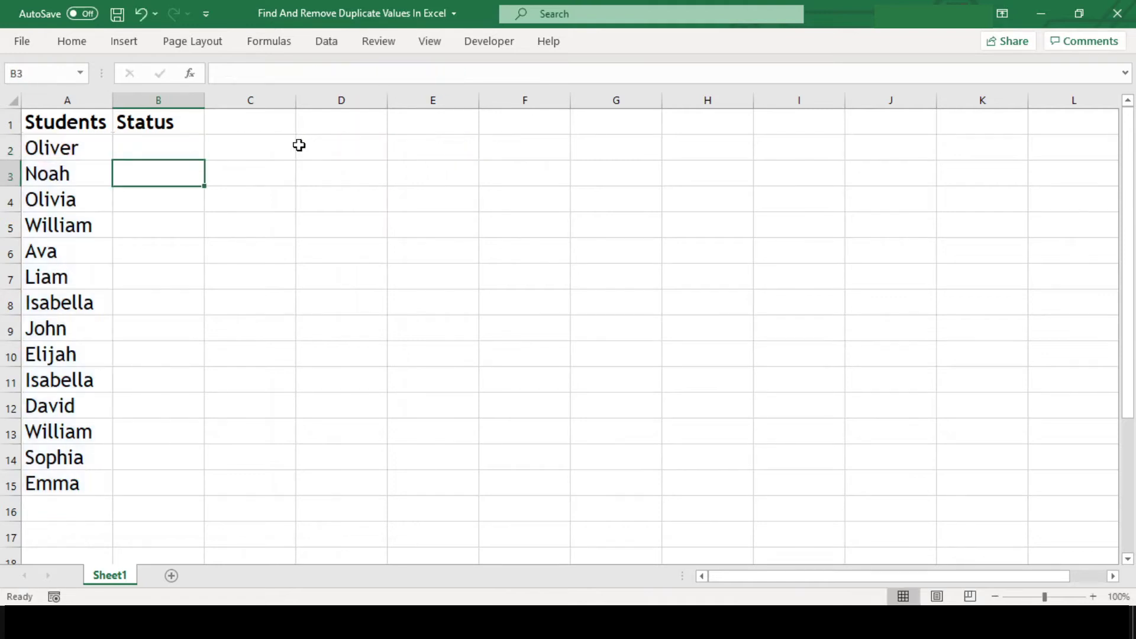
Step: Copy the B2 formula down the Status column through B15
key("Up")
scroll(300, 145, "down", 1)
key("ctrl+c")
key("shift+Down")
key("shift+Down")
key("shift+Down")
key("shift+Down")
key("shift+Down")
key("shift+Down")
key("shift+Down")
key("shift+Down")
key("shift+Down")
key("shift+Down")
key("shift+Down")
key("shift+Down")
key("shift+Down")
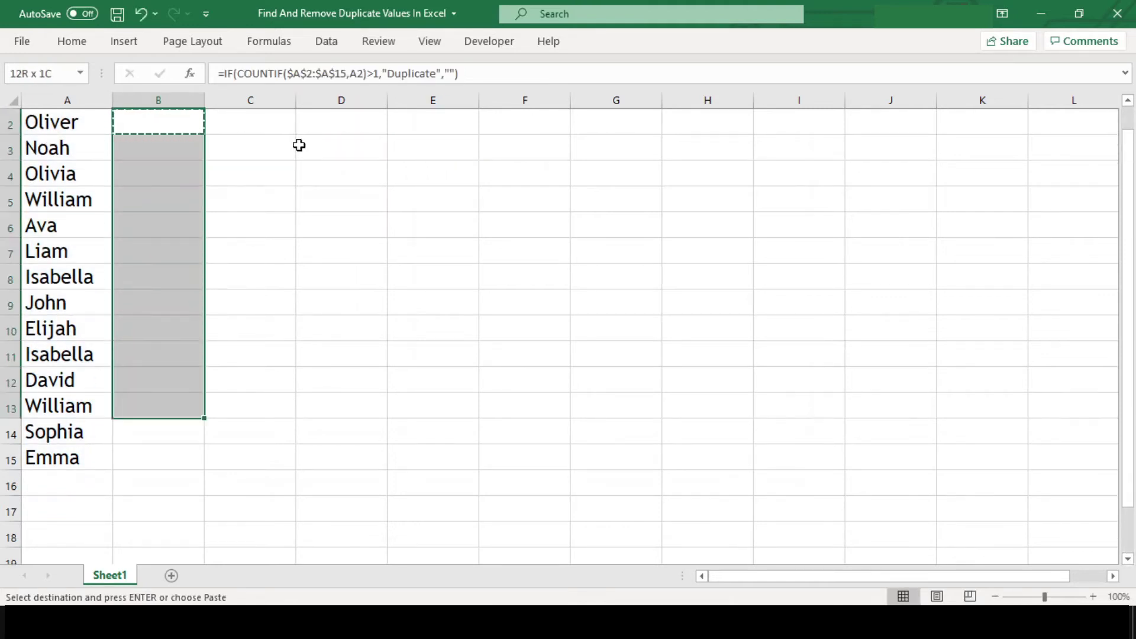
key("ctrl+v")
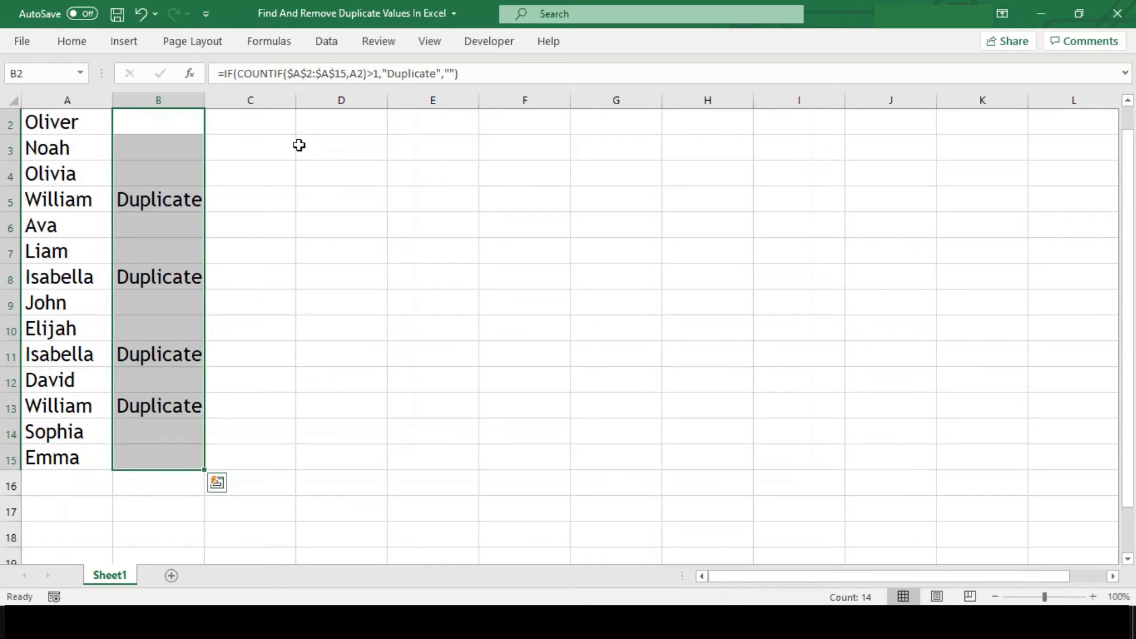
key("Escape")
key("Up")
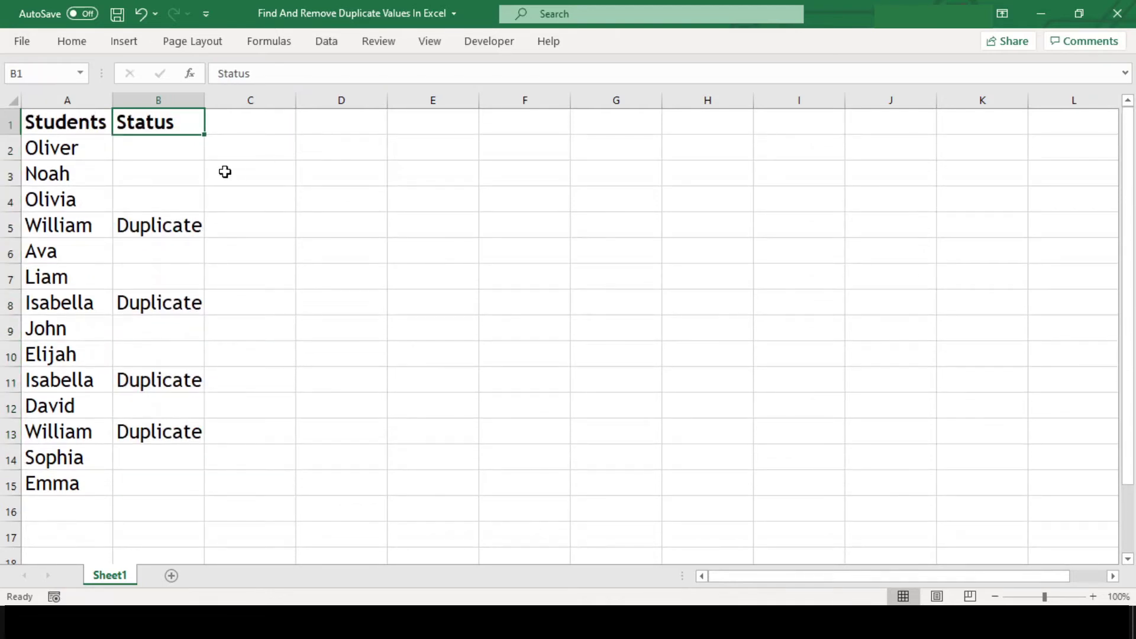
left_click(103, 228)
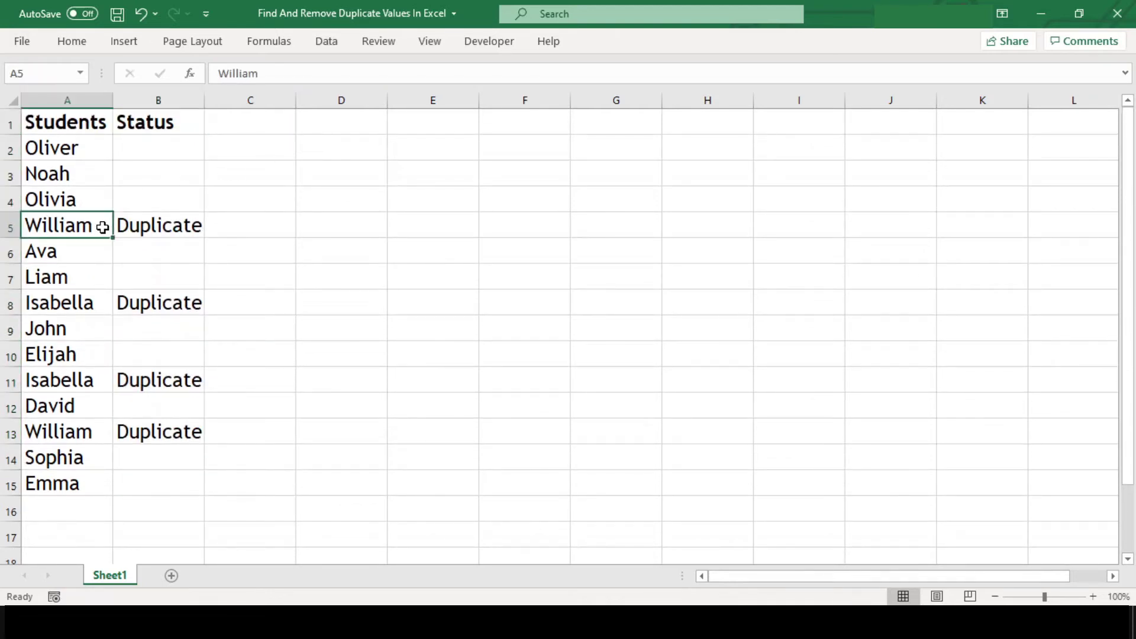
left_click(83, 431)
left_click(88, 384)
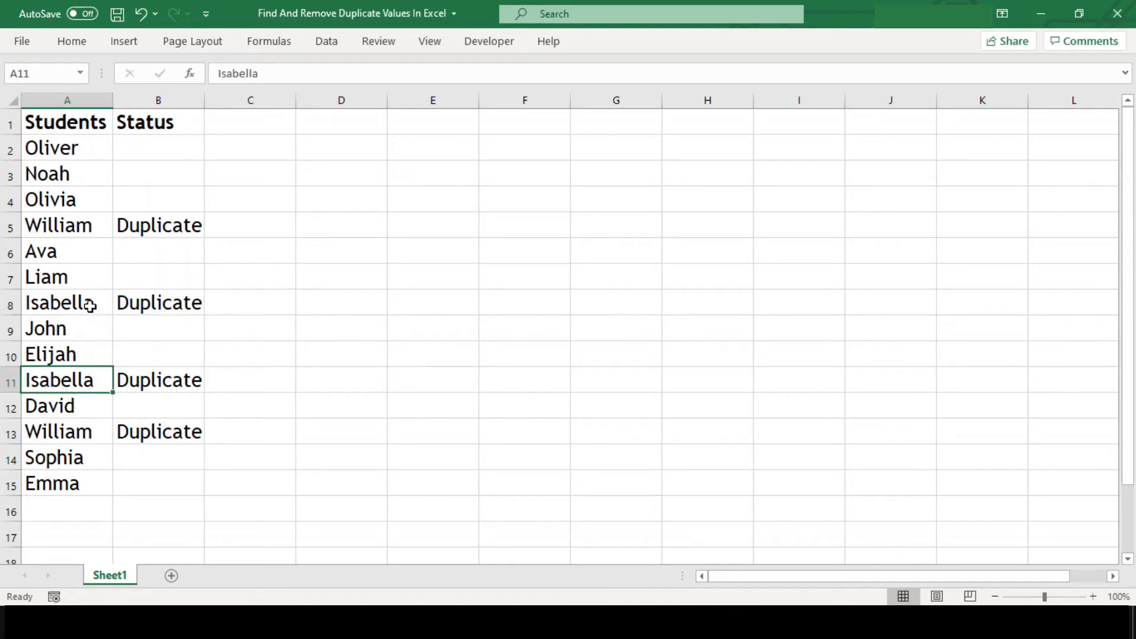
left_click(91, 306)
left_click(329, 290)
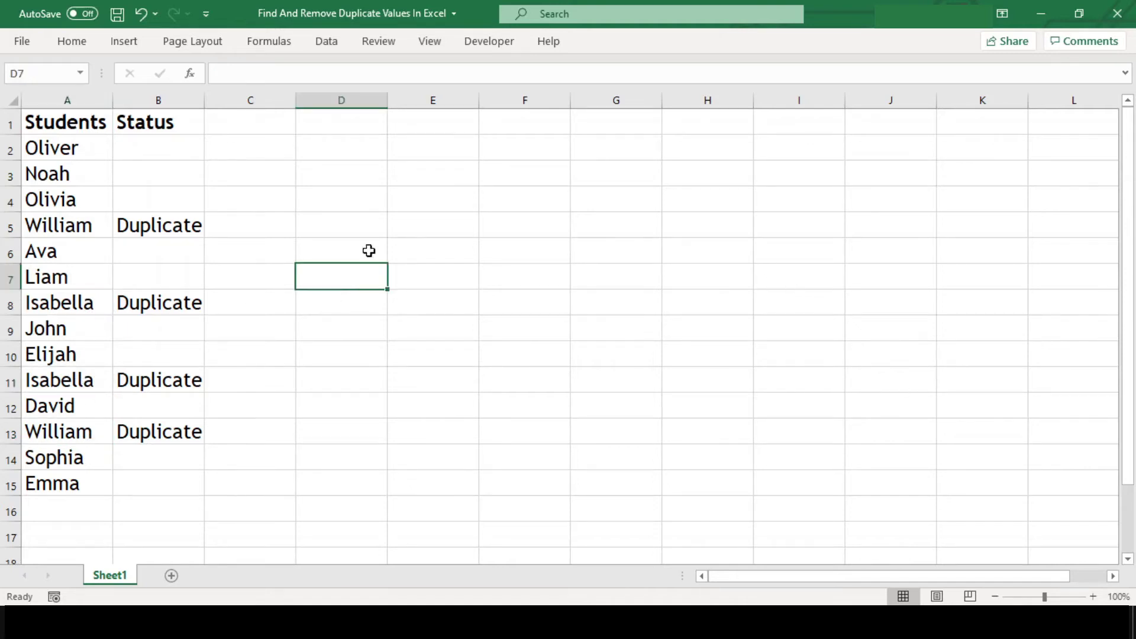
Step: Highlight duplicate values in A2:A15 with a conditional formatting rule using Light Red Fill with Dark Red Text
left_click_drag(87, 140, 78, 482)
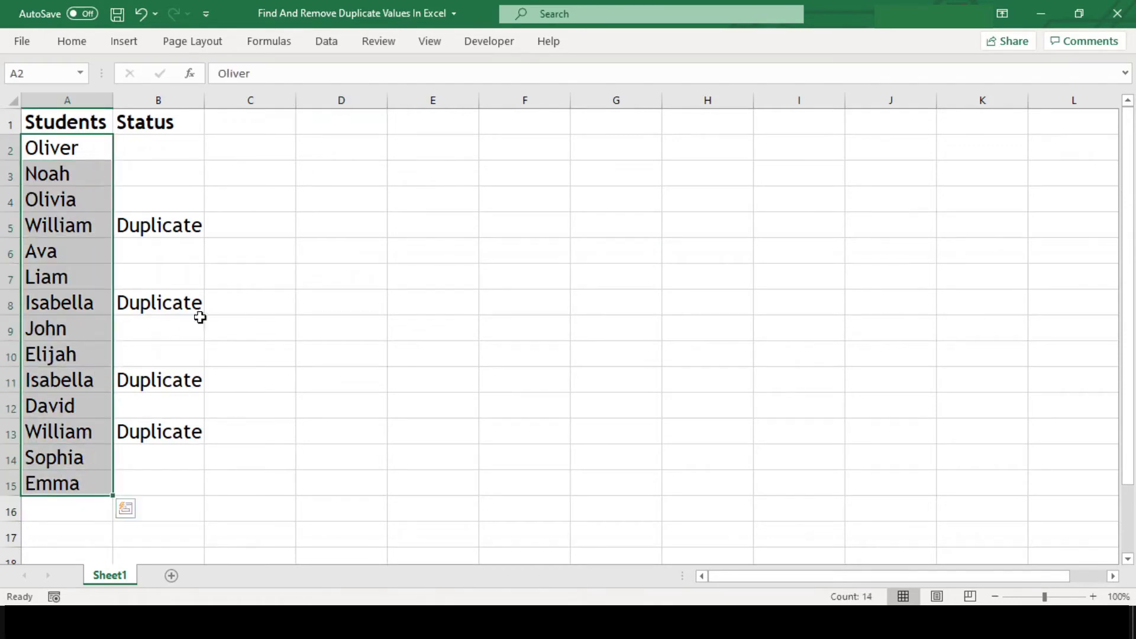
left_click(82, 40)
left_click(685, 107)
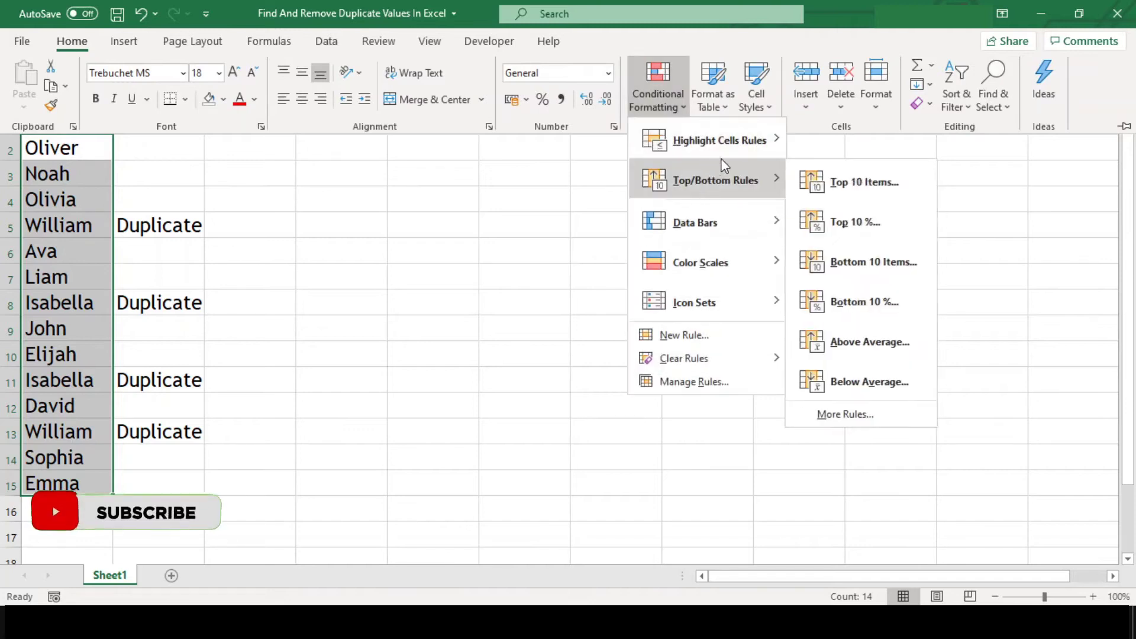
mouse_move(739, 158)
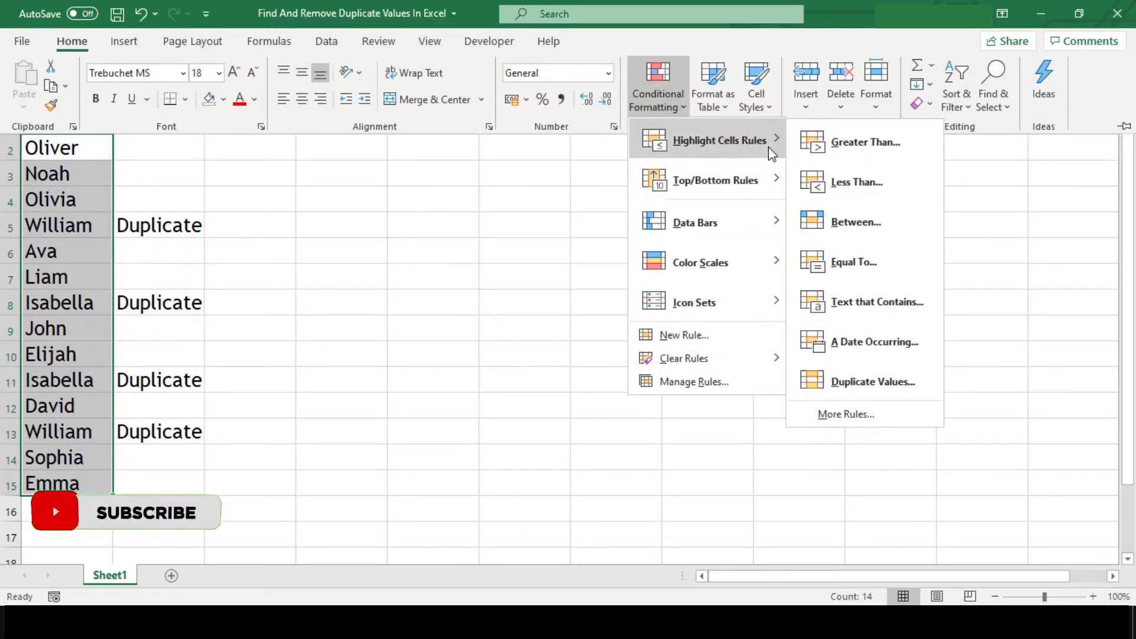
left_click(926, 398)
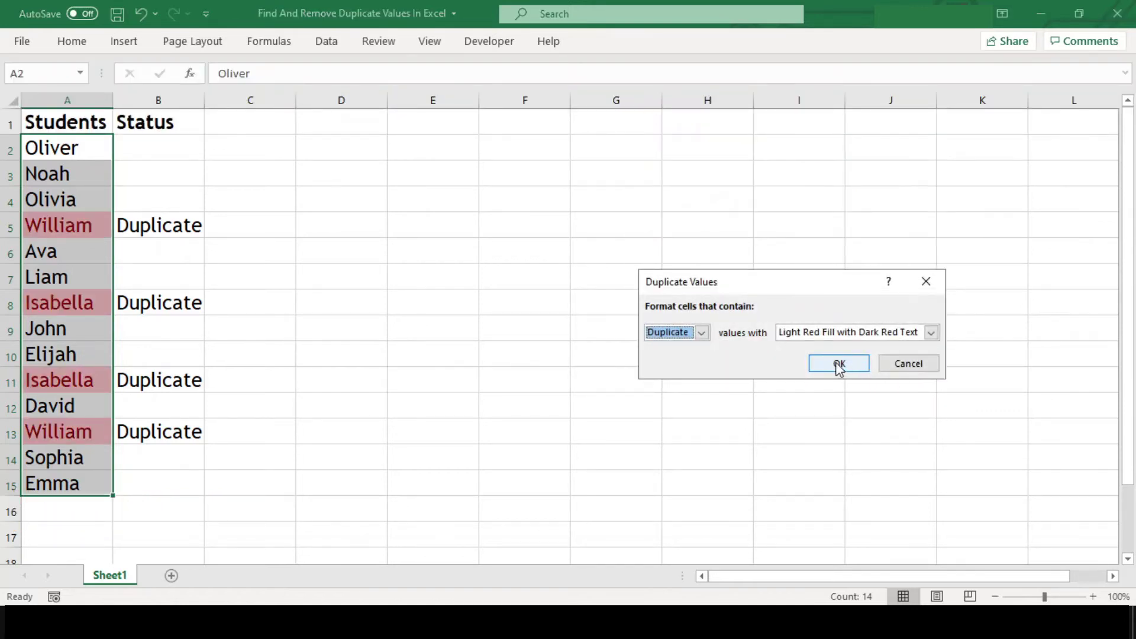
left_click(902, 336)
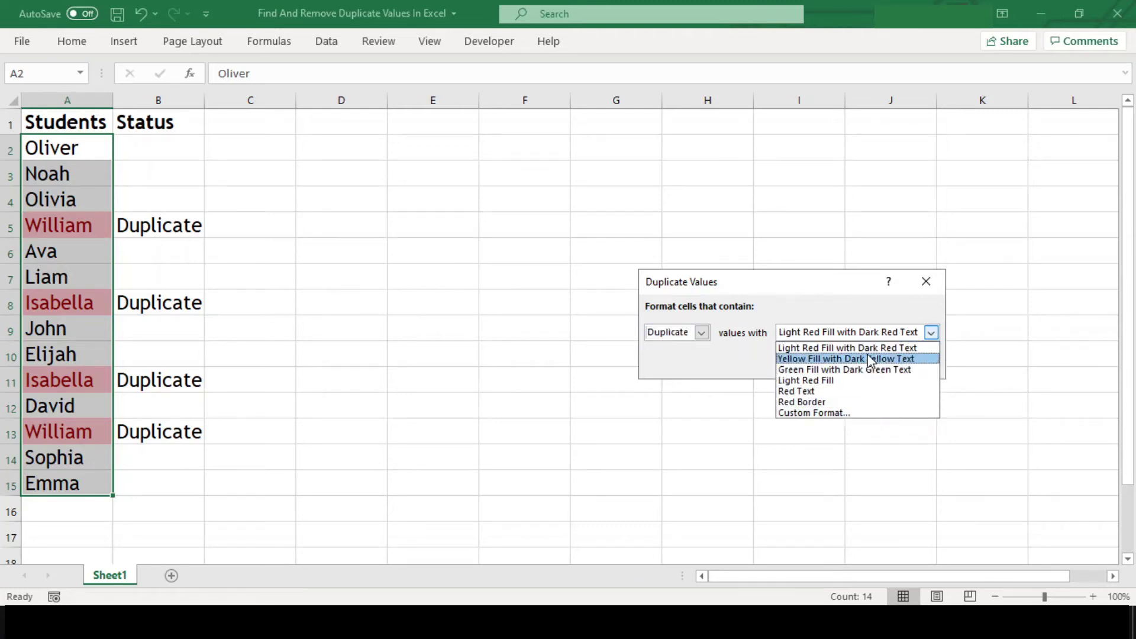
left_click(870, 311)
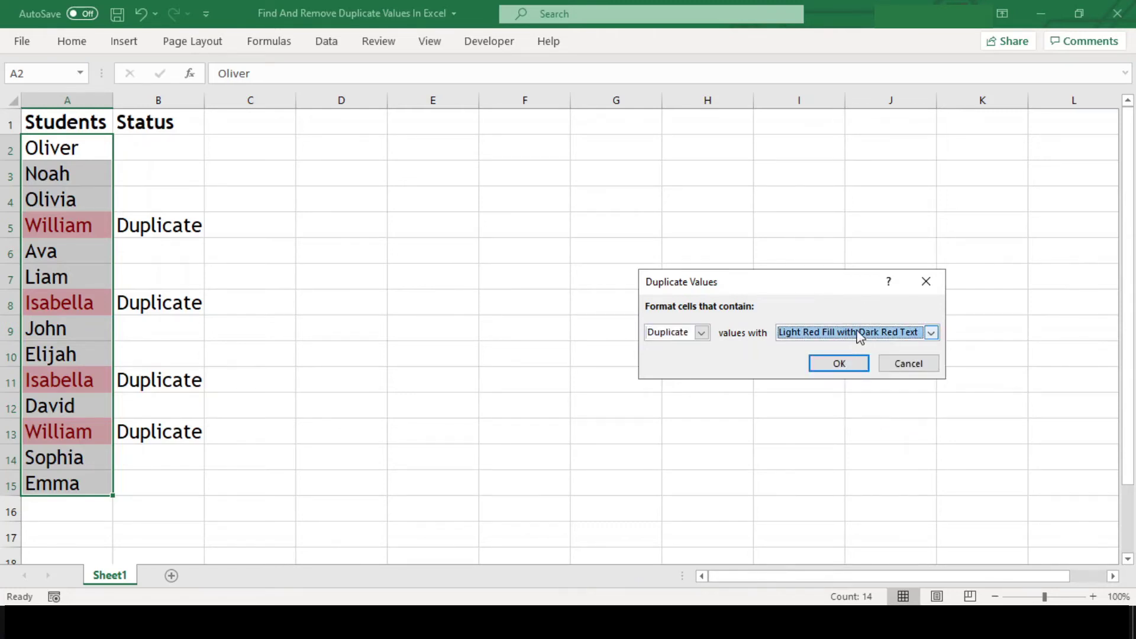
left_click(857, 369)
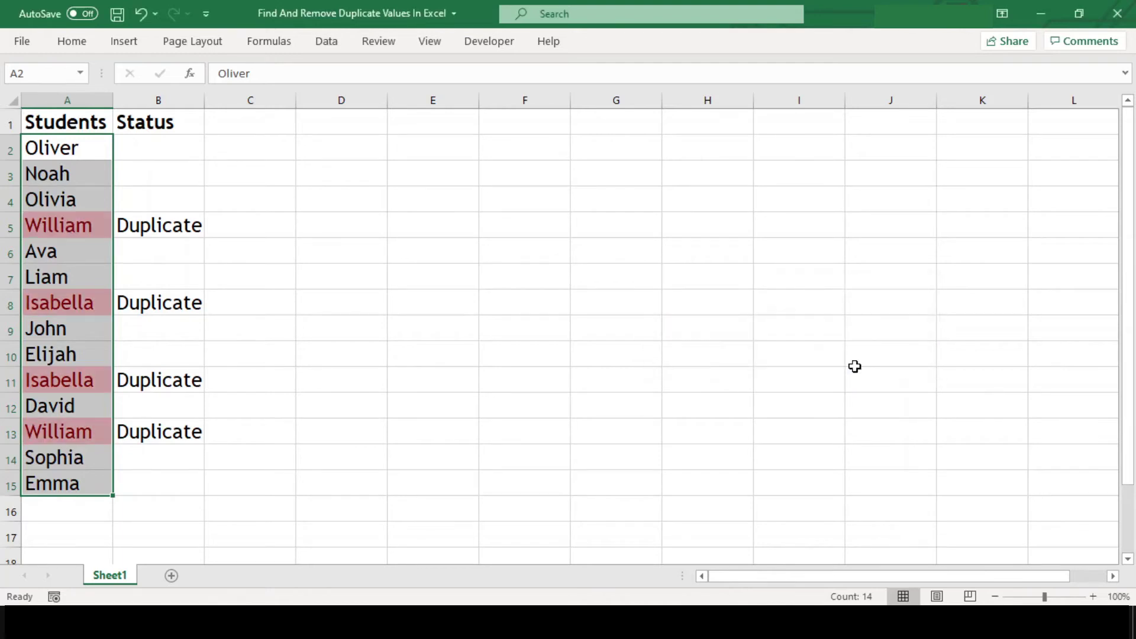
Step: Examine the highlighted duplicate entries in the Students column
left_click(391, 334)
left_click(90, 231)
left_click_drag(94, 240, 89, 328)
left_click(79, 234)
left_click(87, 430, "ctrl")
left_click(89, 385)
left_click(88, 307)
left_click(366, 262)
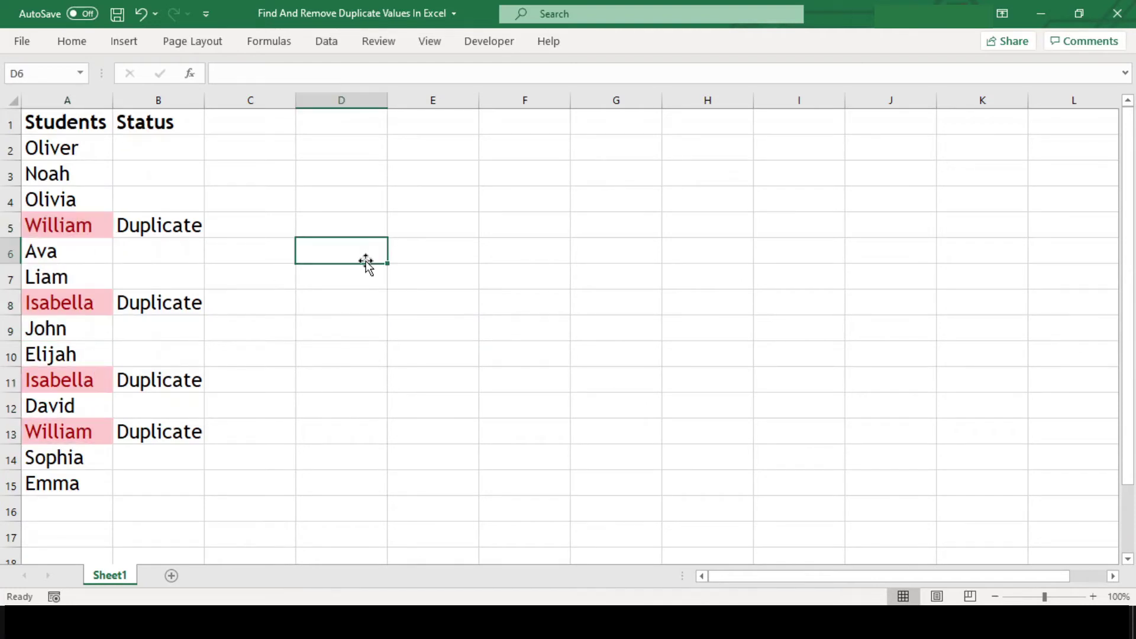
Step: Undo the duplicate-value highlighting in the Students column
key("ctrl+z")
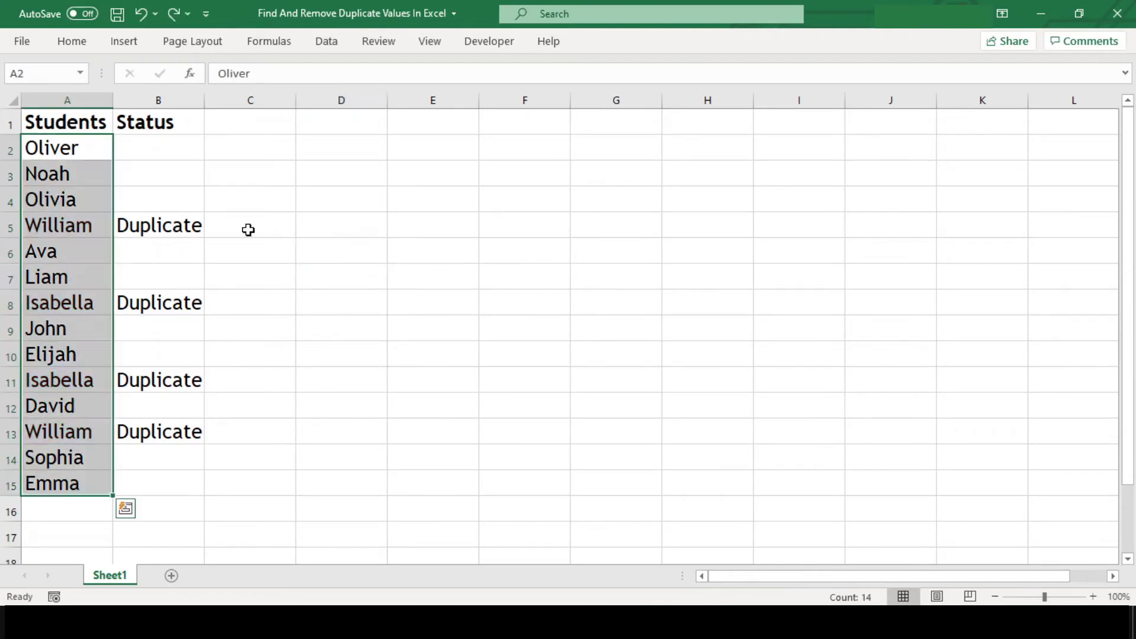
key("ctrl+q")
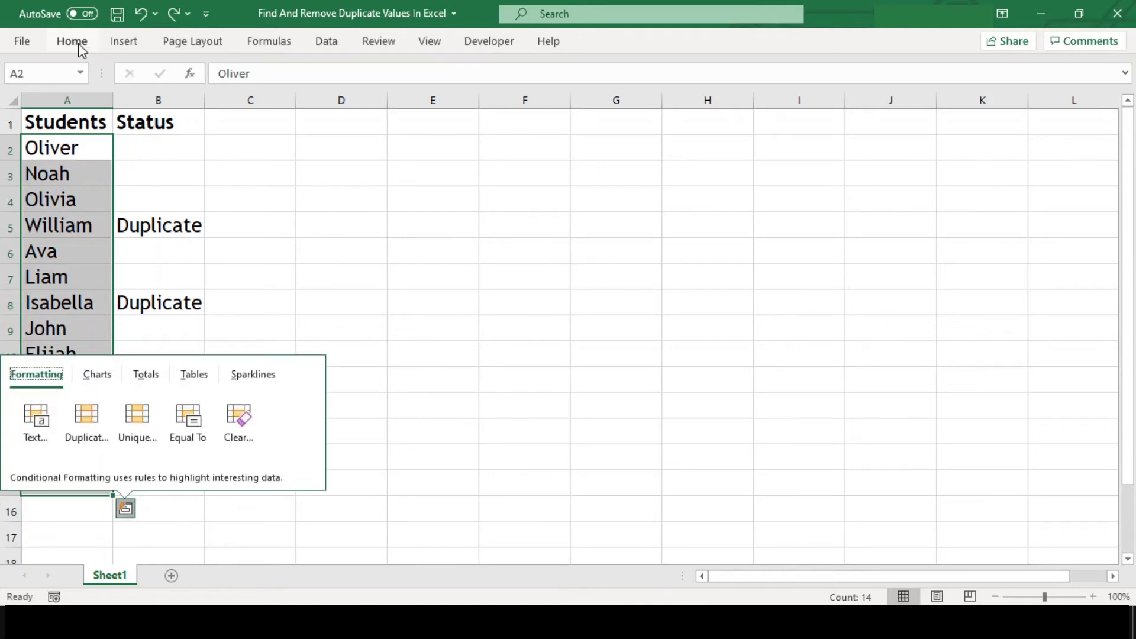
left_click(501, 279)
Step: Examine the code of the FindDuplicateValues macro in the VBA editor, then return to the worksheet
key("alt+F11")
scroll(503, 279, "up", 6)
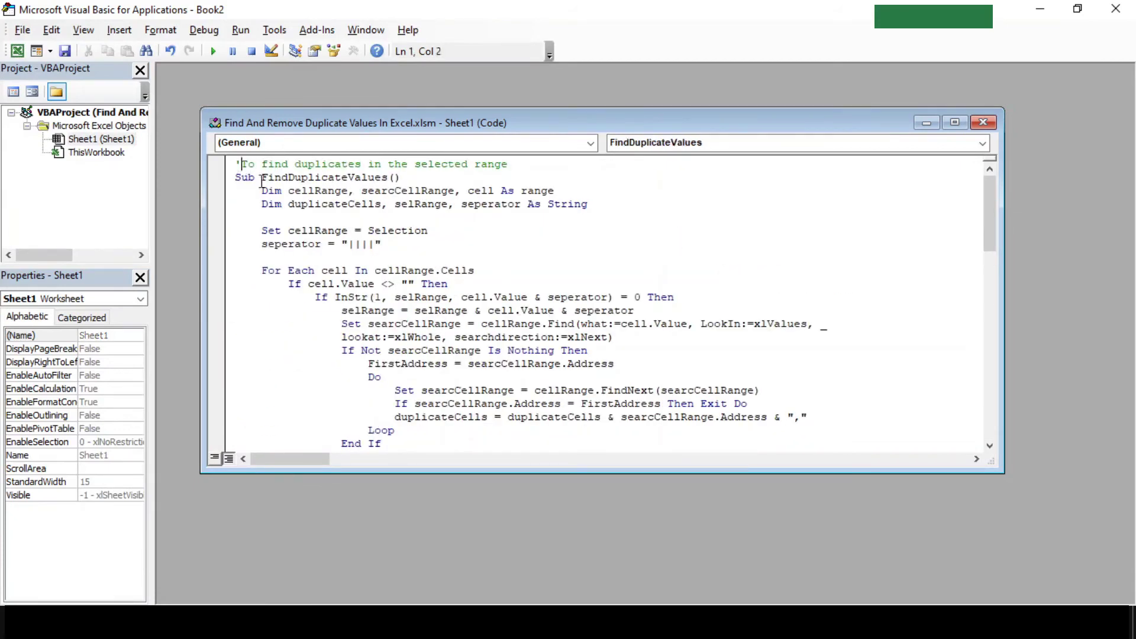
left_click_drag(242, 164, 458, 362)
left_click(506, 274)
scroll(602, 367, "down", 5)
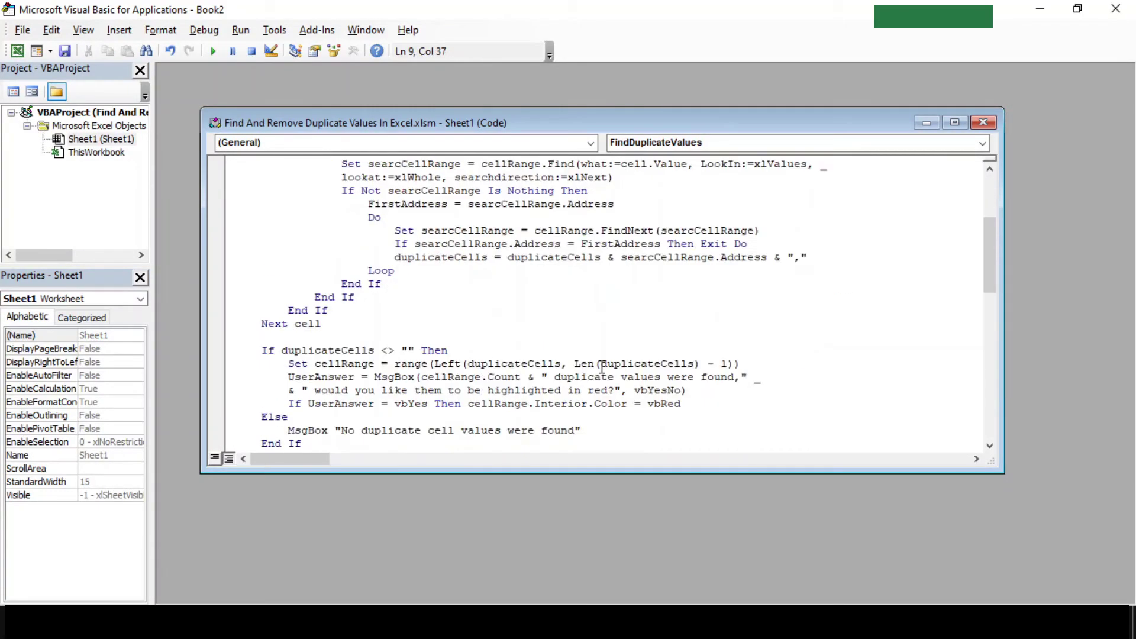
scroll(450, 381, "up", 5)
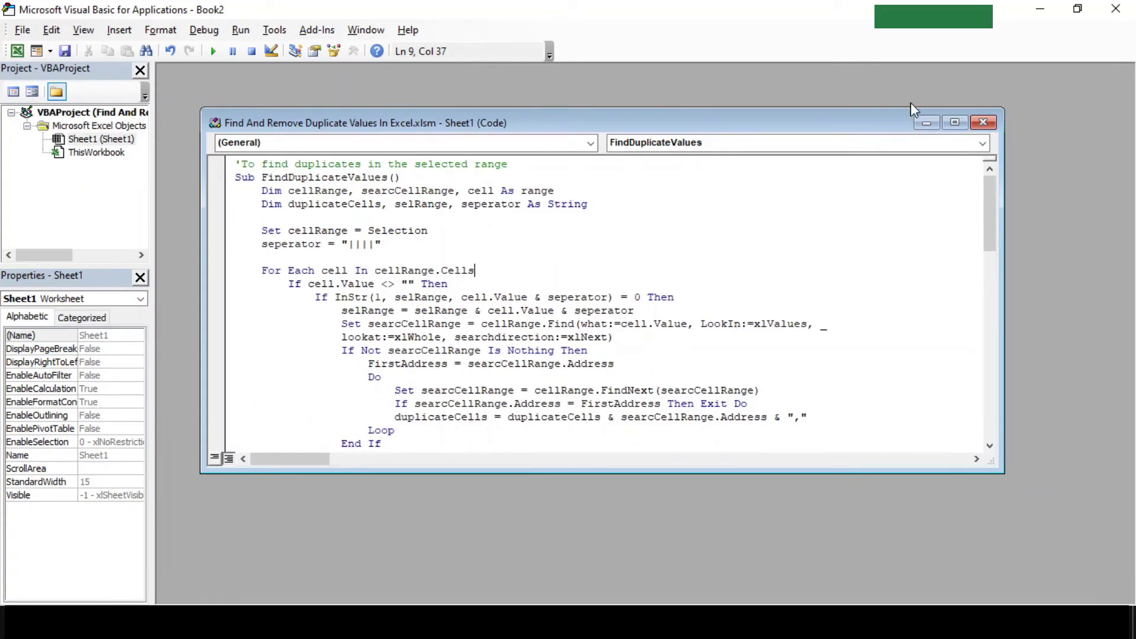
left_click(1115, 9)
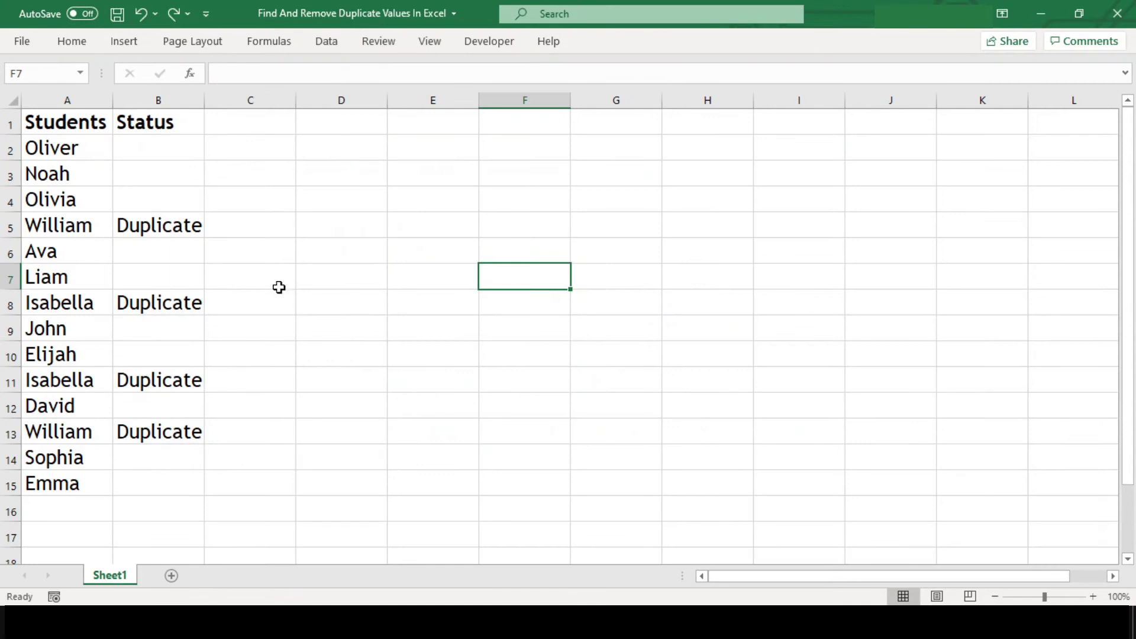
left_click(424, 319)
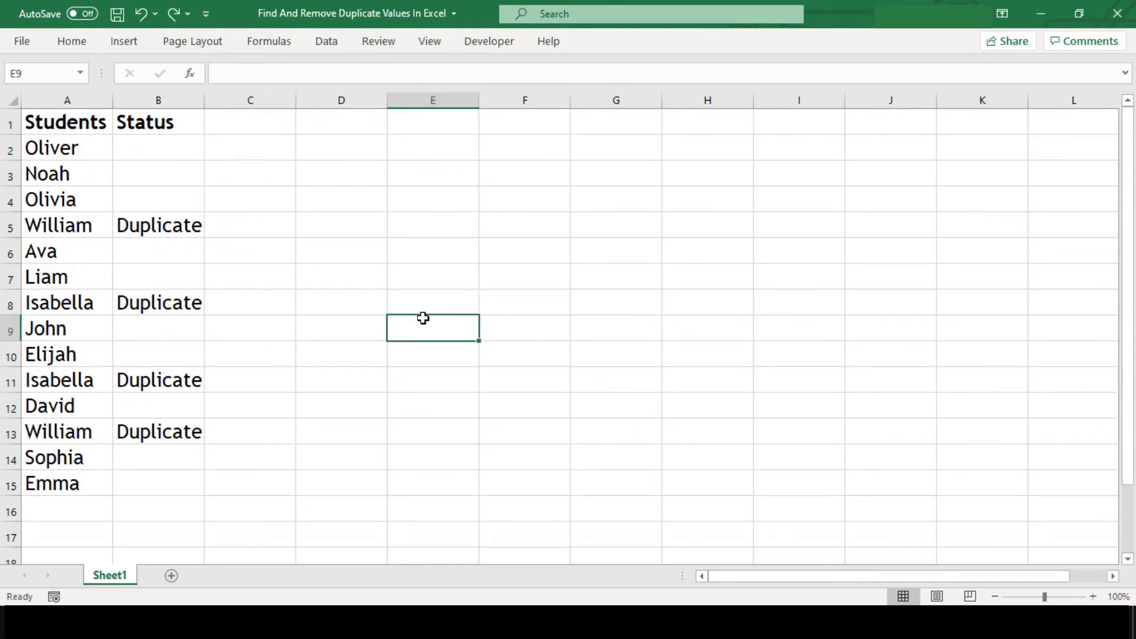
Step: Run the FindDuplicateValues macro on A2:A15, accept highlighting the duplicates in red, and inspect the marked cells
left_click_drag(77, 149, 100, 481)
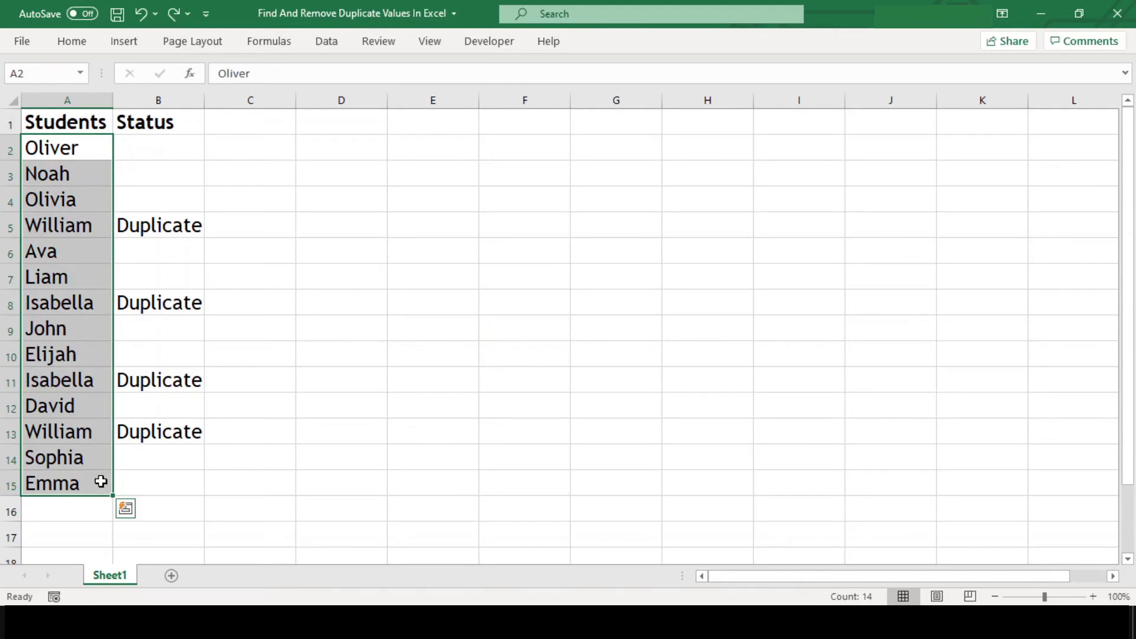
key("alt+F8")
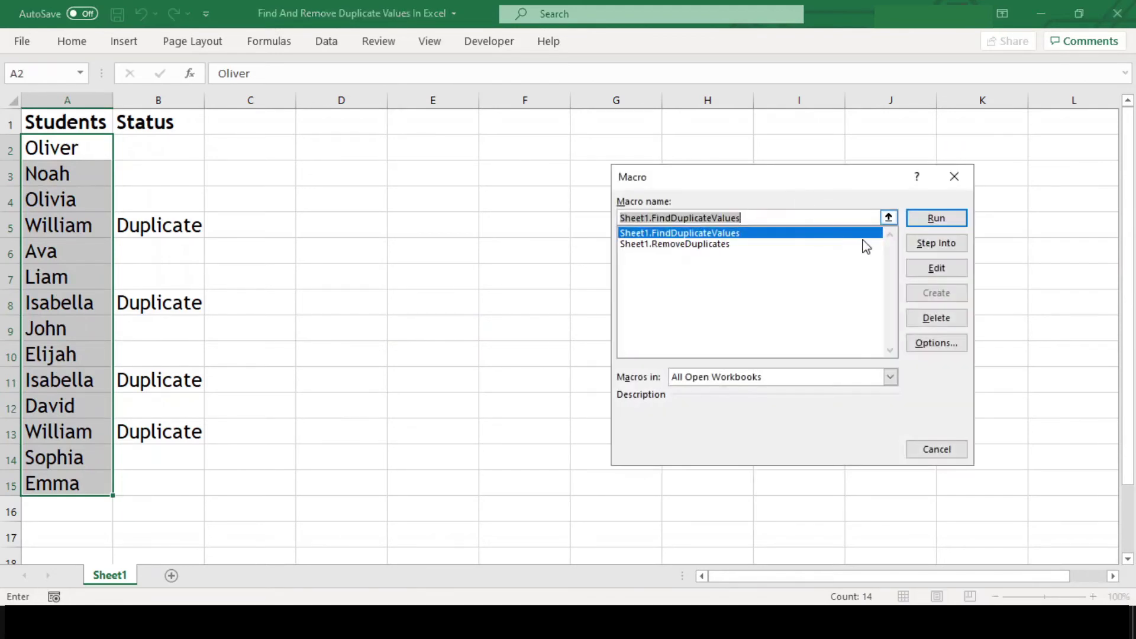
left_click(921, 219)
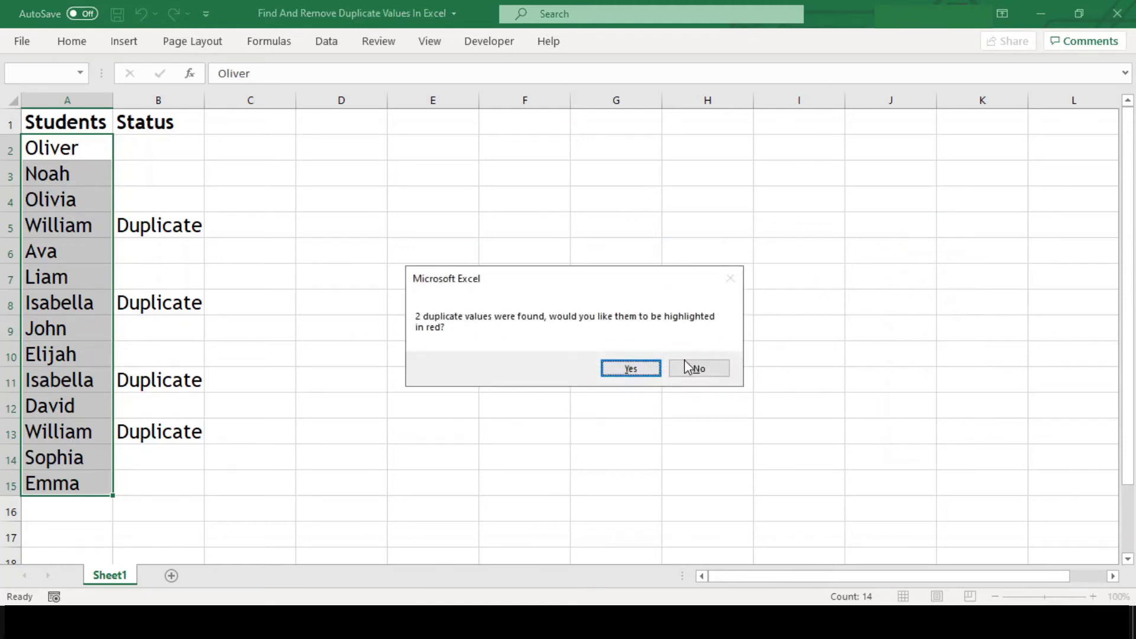
left_click(631, 369)
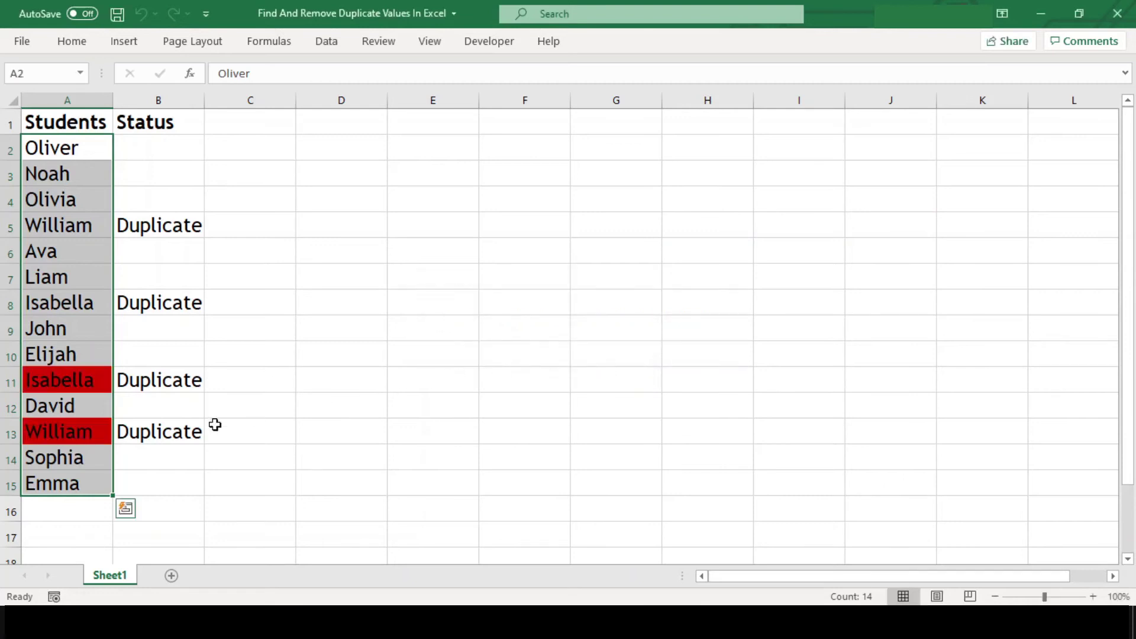
left_click(78, 350)
left_click(91, 386)
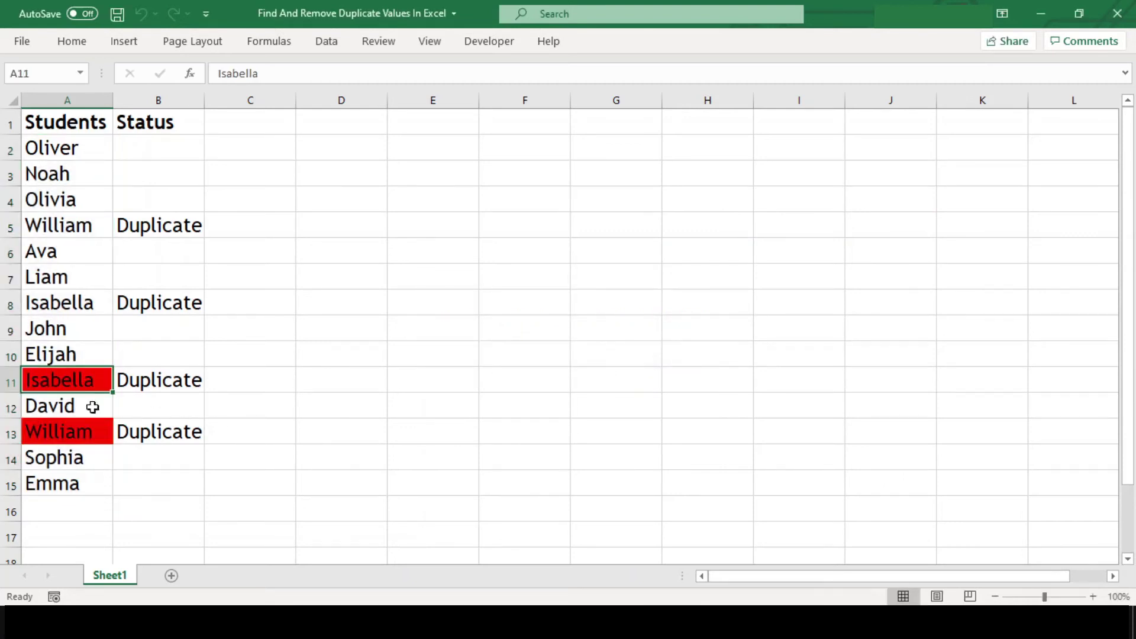
left_click(91, 434)
left_click(329, 396)
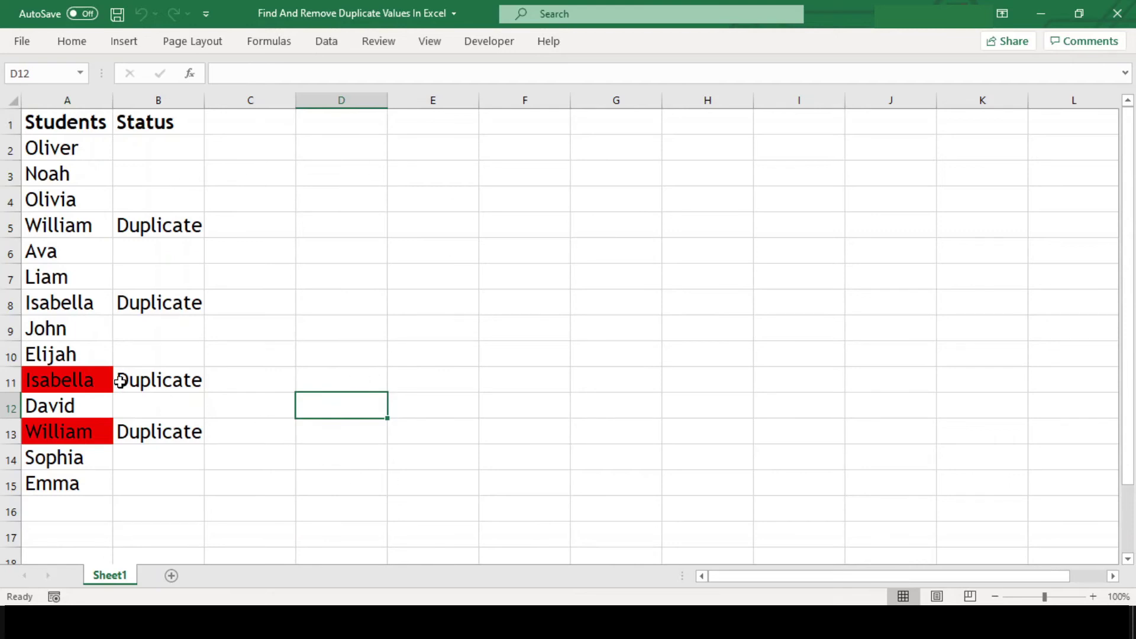
Step: Clear the red fill from cells A11:A13 in the Students column
left_click_drag(100, 380, 102, 427)
left_click(72, 43)
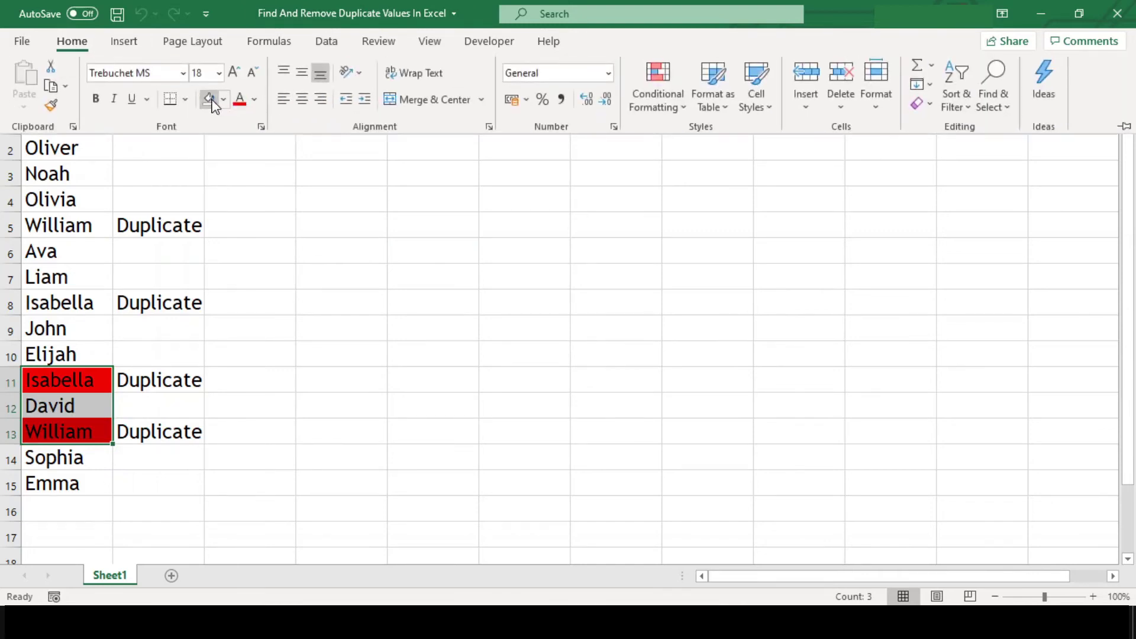
left_click(211, 101)
left_click(356, 312)
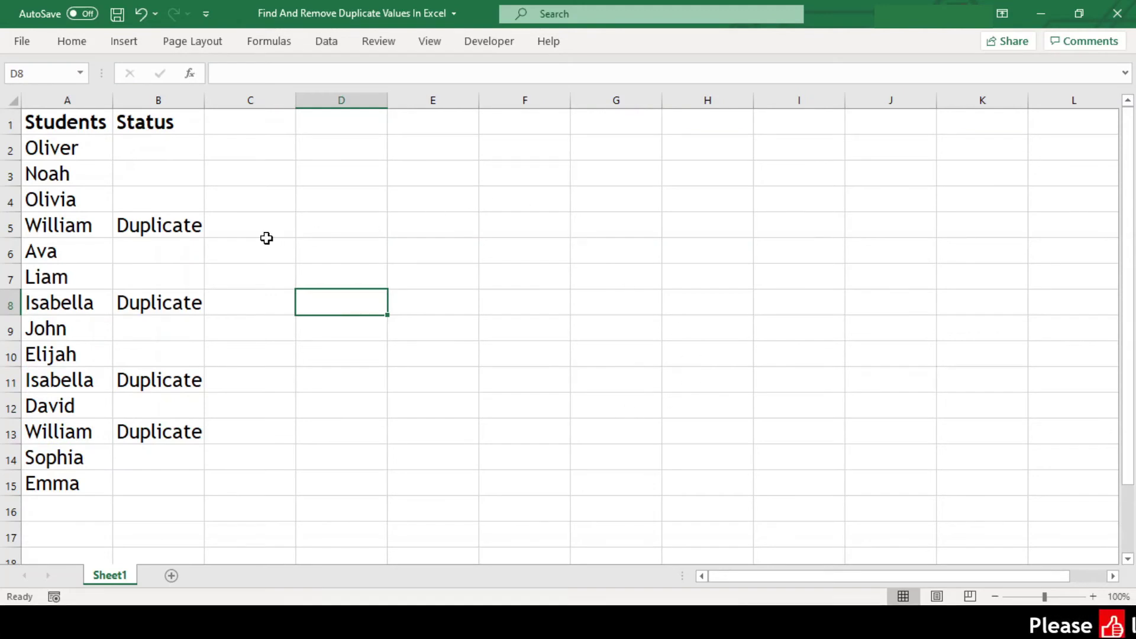
Step: Remove duplicates from A2:A15 with the Remove Duplicates tool, continuing with the current selection and using the Students column
left_click_drag(79, 146, 87, 482)
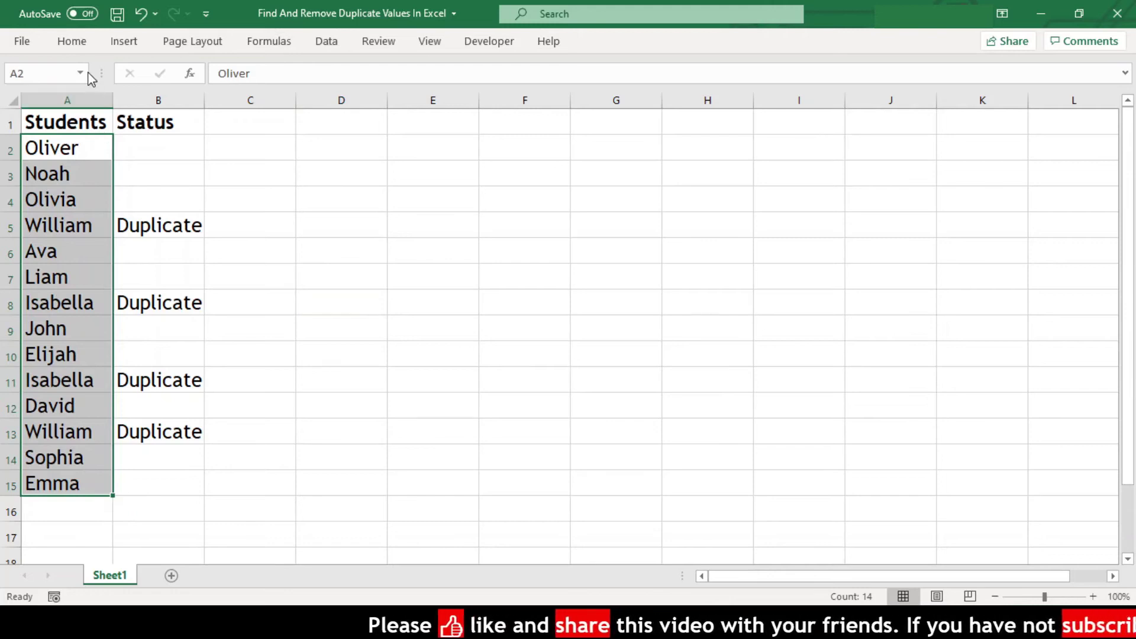
left_click(326, 41)
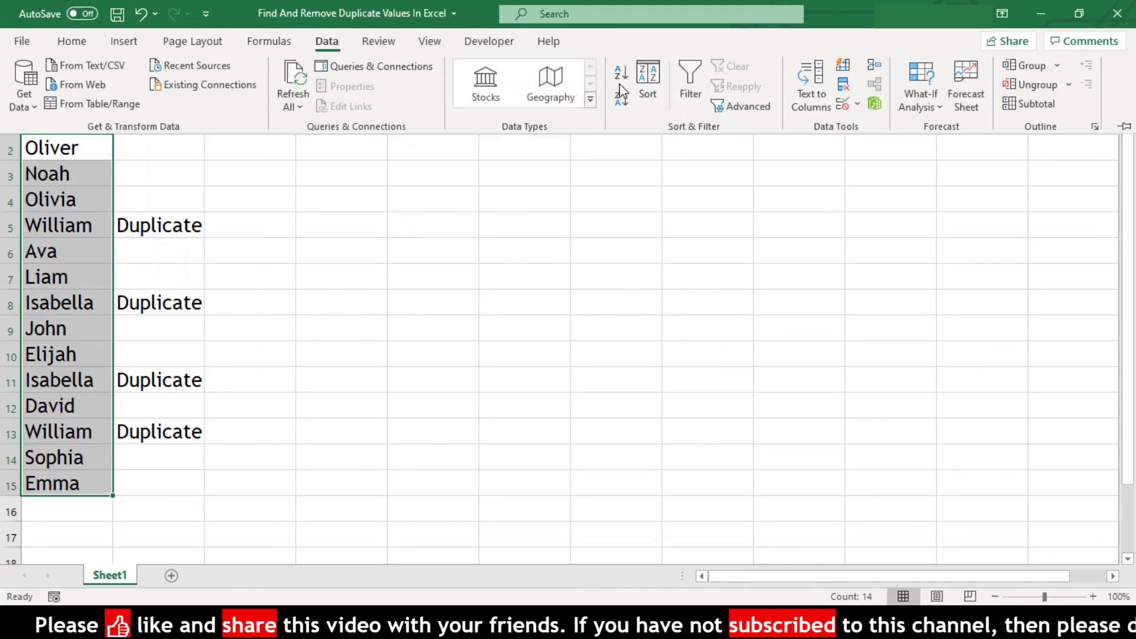
left_click(851, 86)
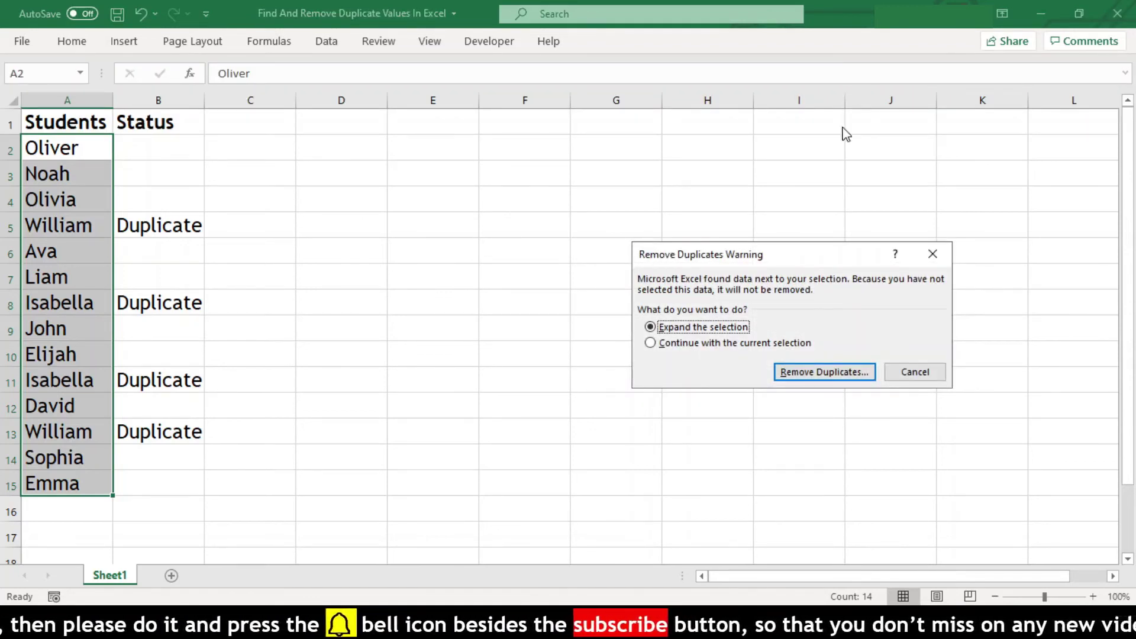
left_click(711, 346)
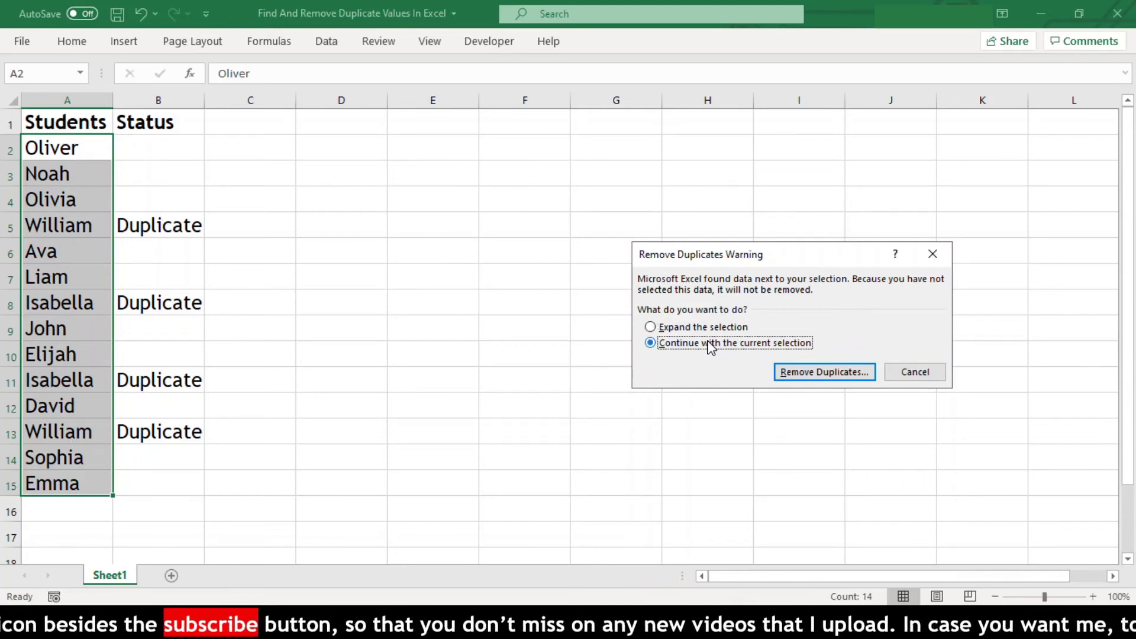
left_click(850, 374)
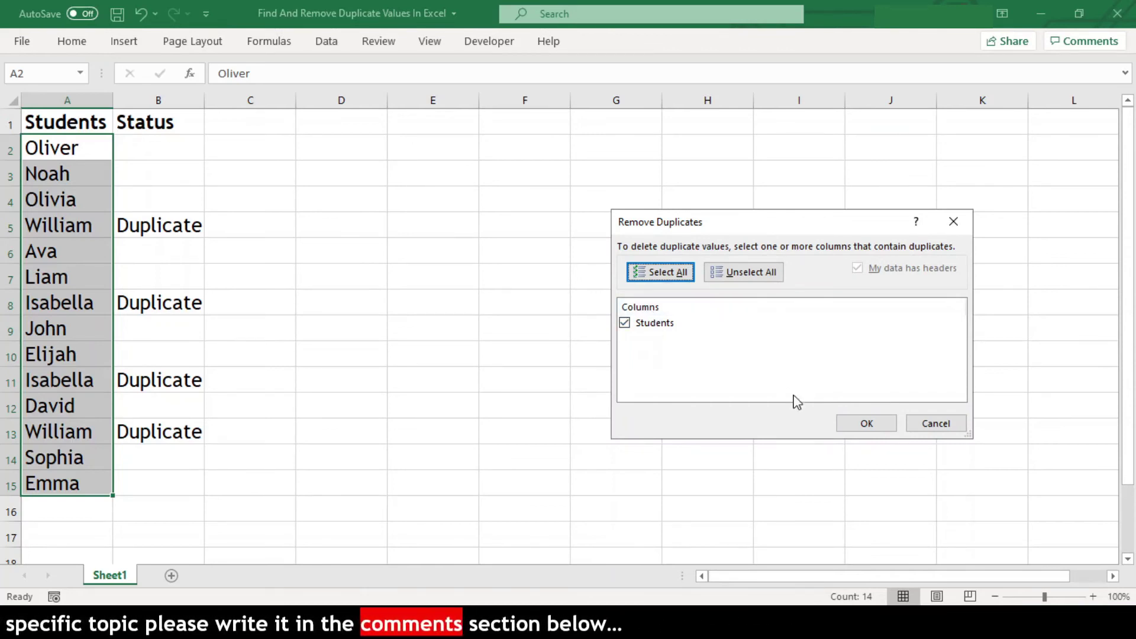
left_click(869, 424)
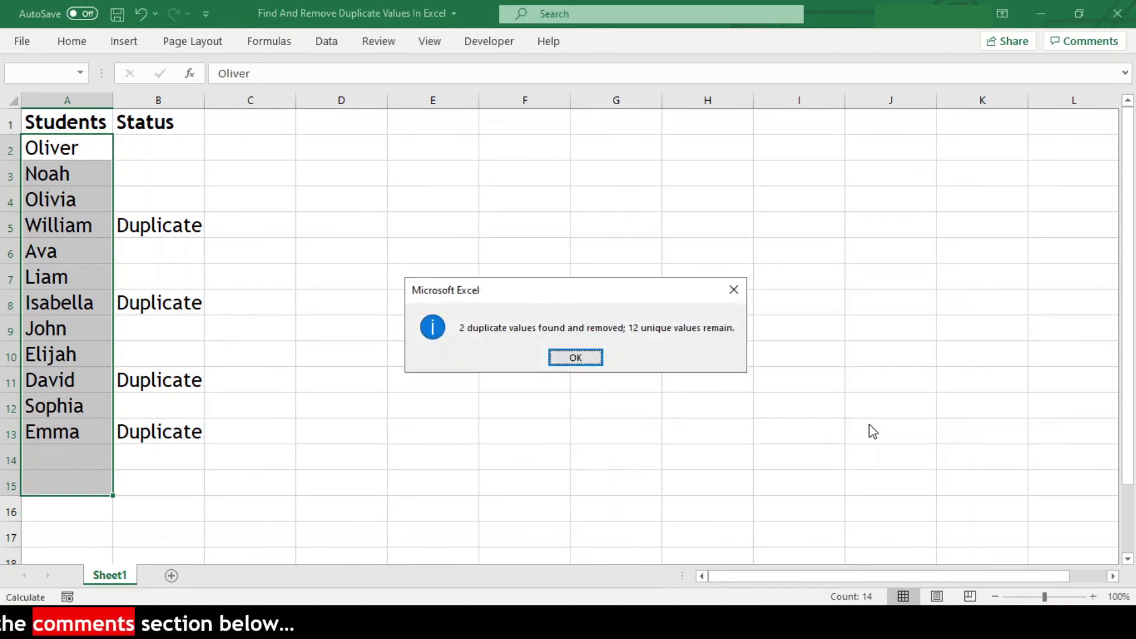
left_click(574, 357)
left_click(470, 403)
Step: Undo the duplicate removal in the Students column
key("ctrl+z")
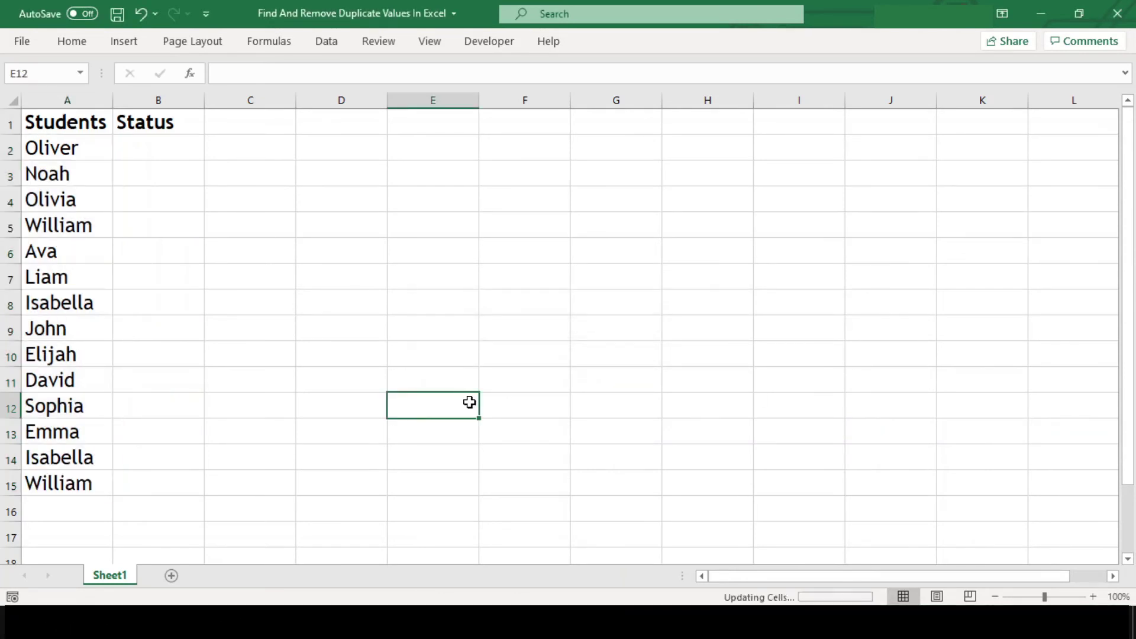
key("ctrl+q")
left_click(401, 264)
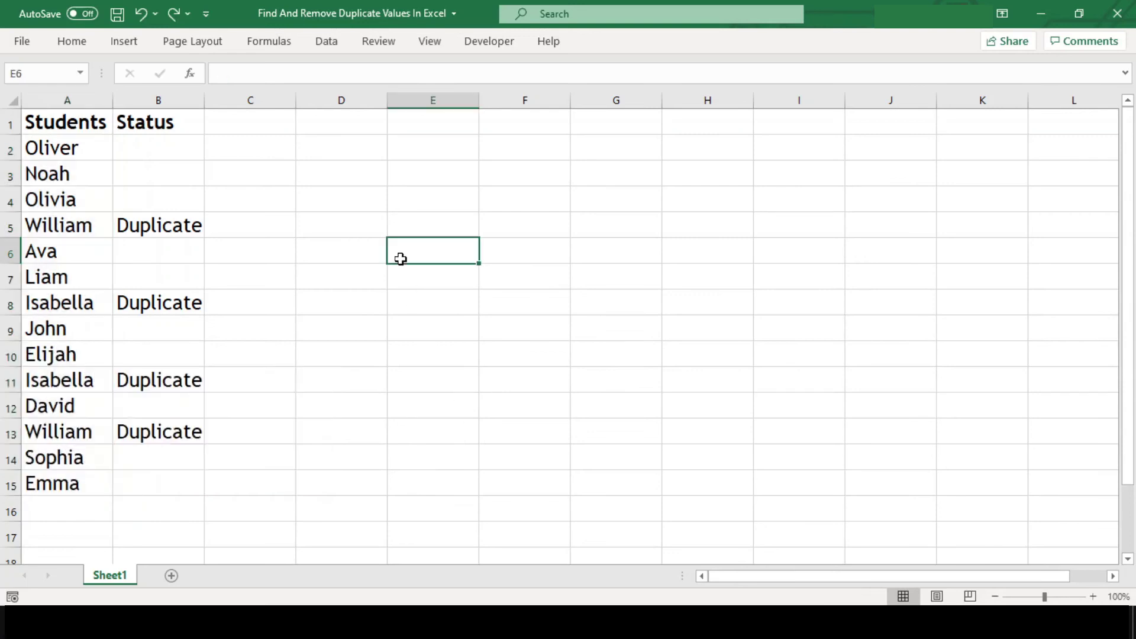
Step: Select A2:A15, examine the code of the RemoveDuplicates macro in the VBA editor, and return to the worksheet
left_click(79, 150)
left_click_drag(79, 150, 97, 482)
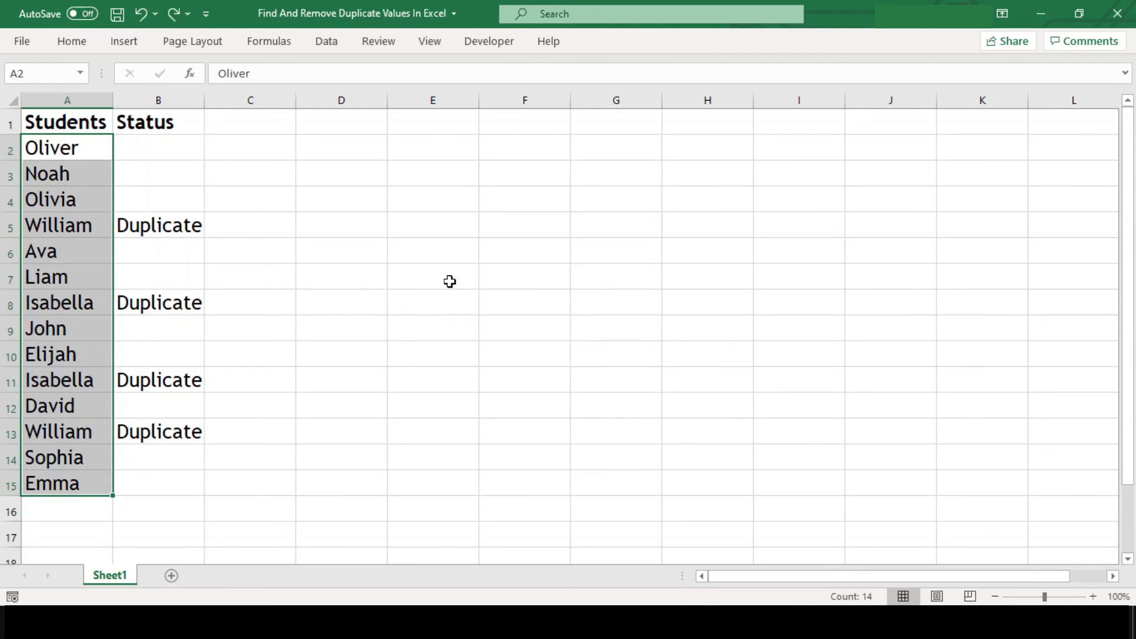
key("alt+F11")
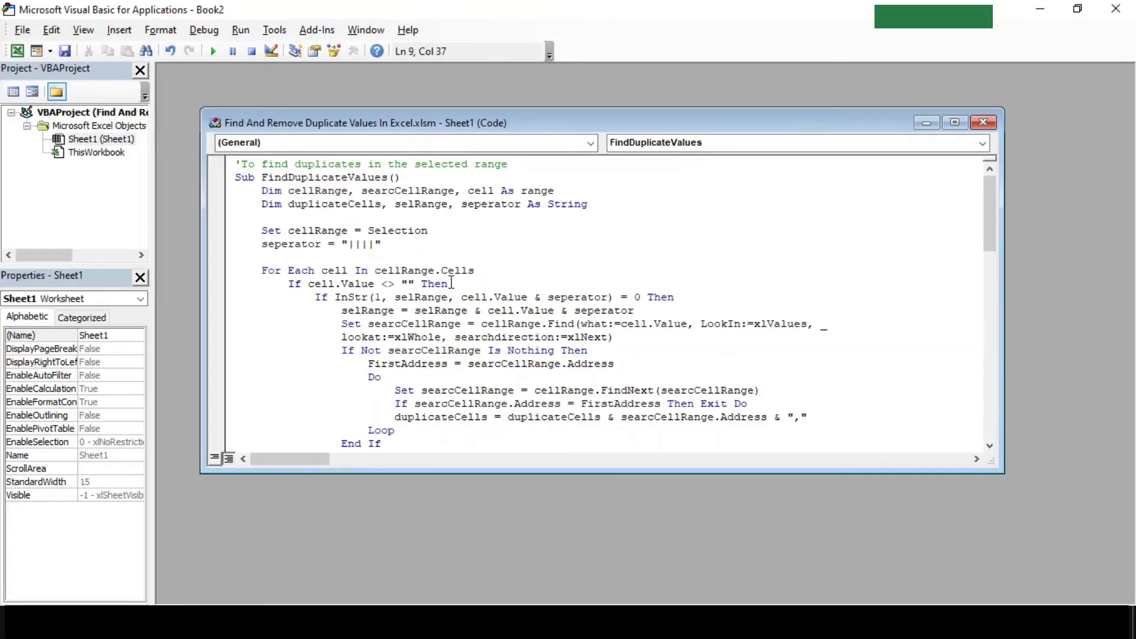
scroll(451, 282, "down", 12)
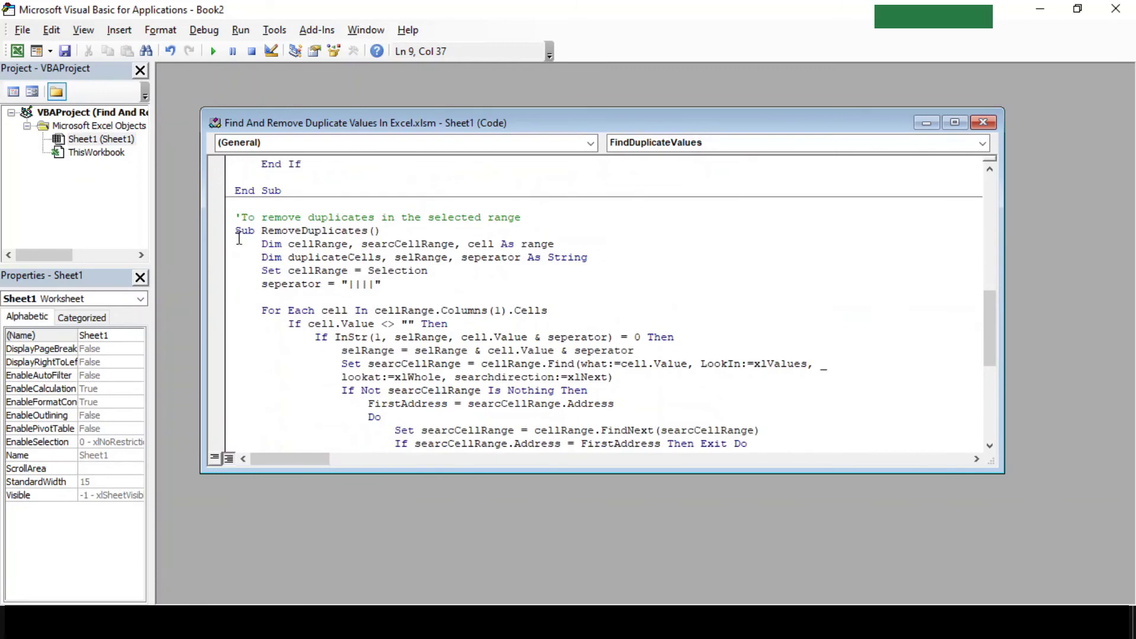
scroll(312, 251, "down", 1)
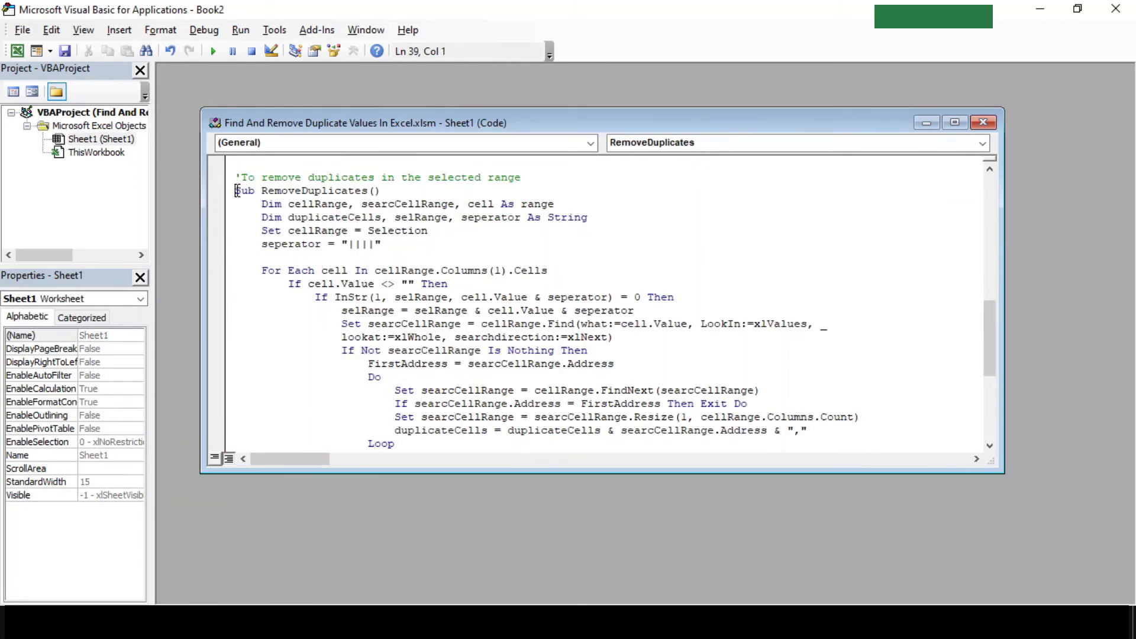
left_click_drag(237, 190, 395, 194)
scroll(421, 223, "down", 6)
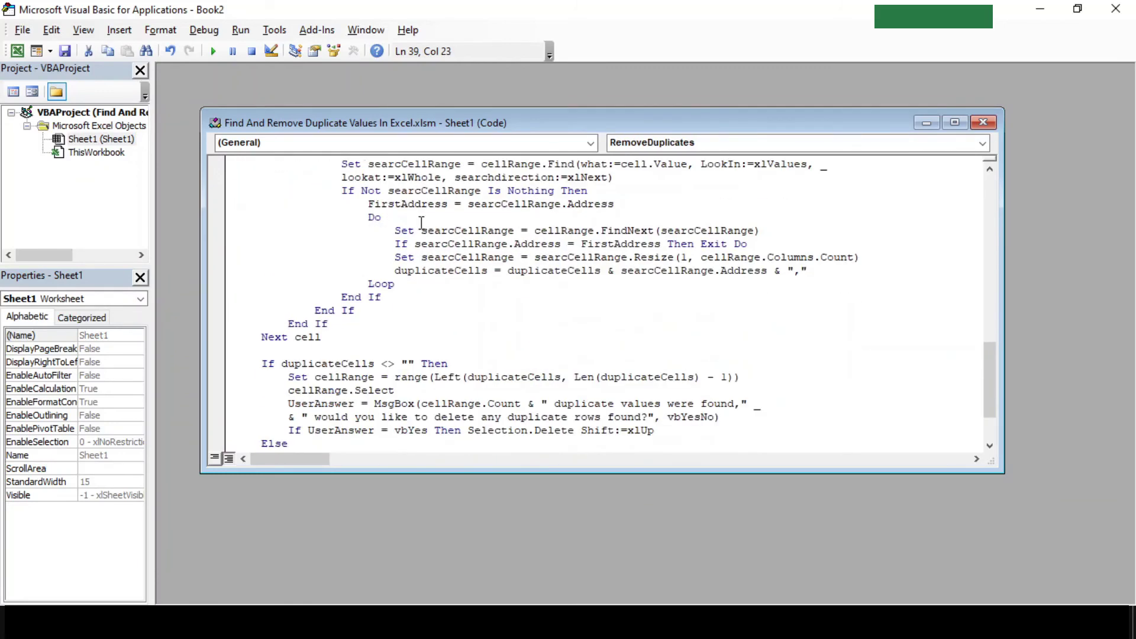
scroll(421, 224, "up", 7)
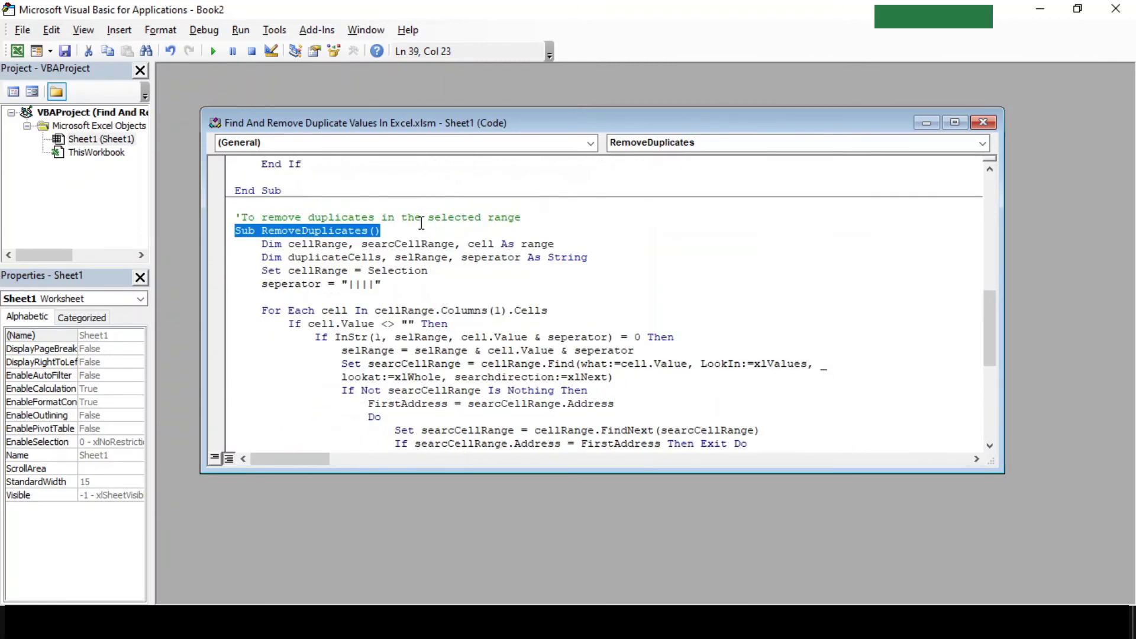
scroll(421, 223, "down", 1)
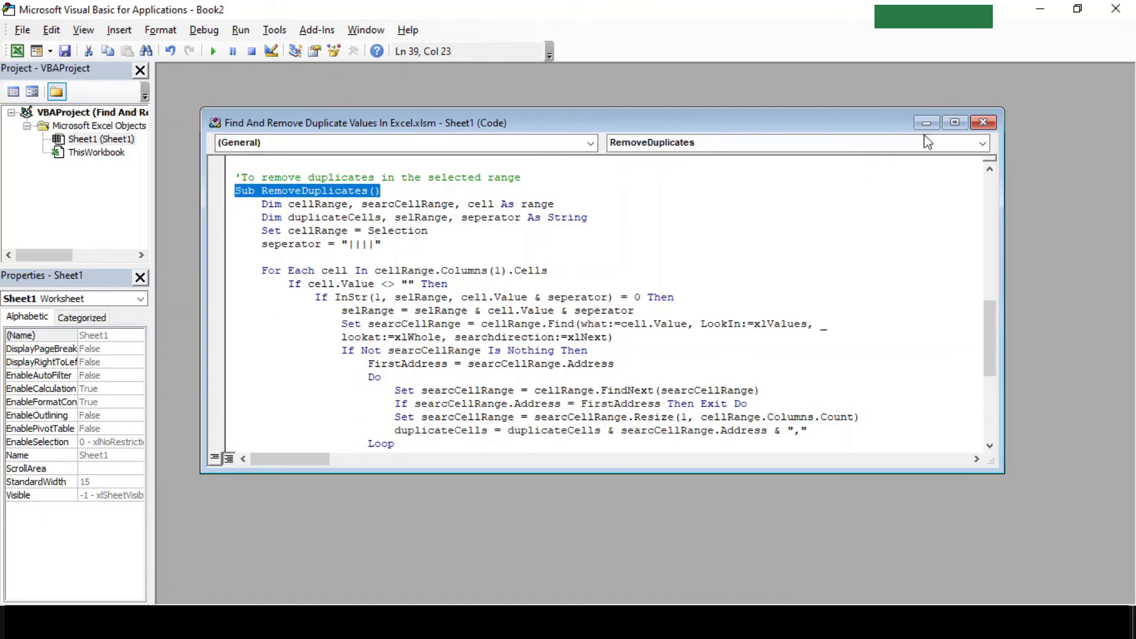
left_click(1115, 9)
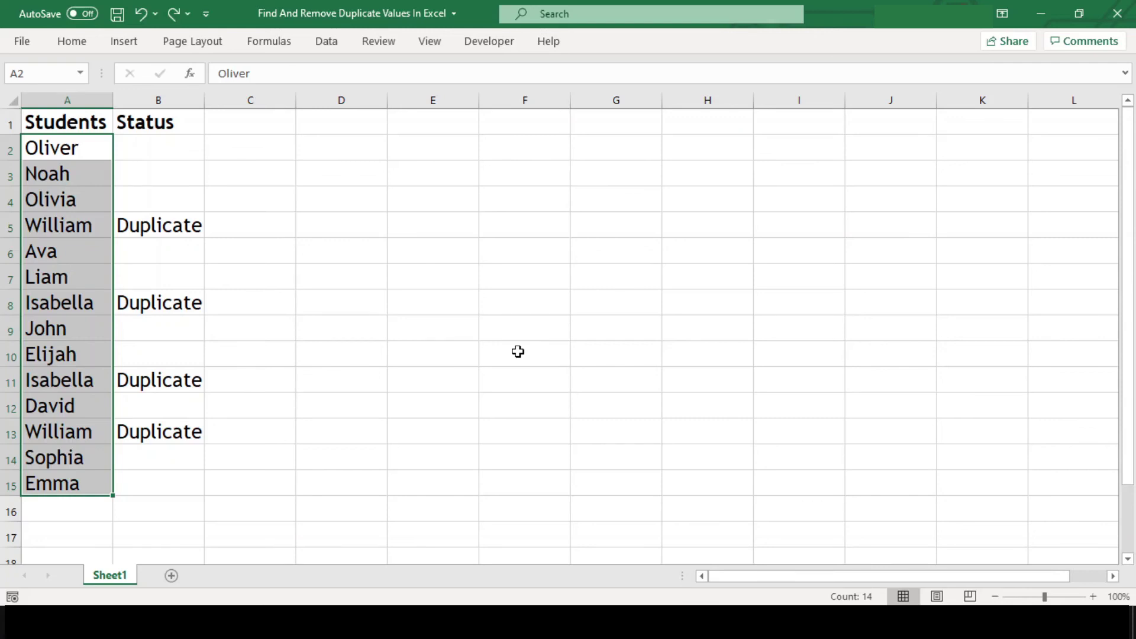
Step: Run the RemoveDuplicates macro on the selected student cells and agree to delete the duplicate rows
key("alt+F8")
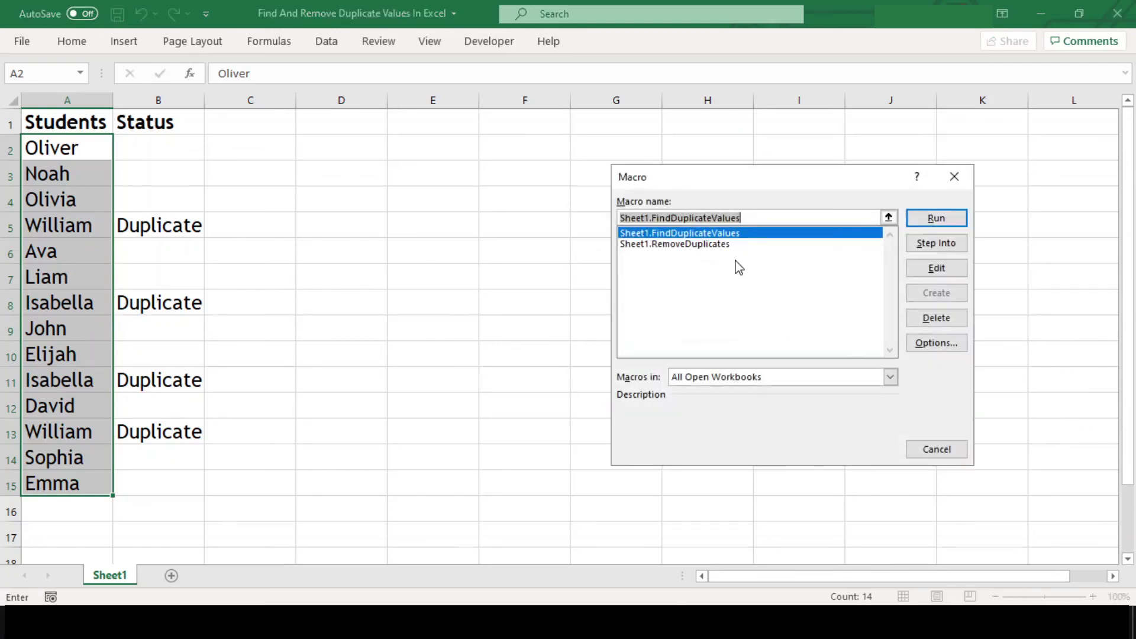
left_click(727, 245)
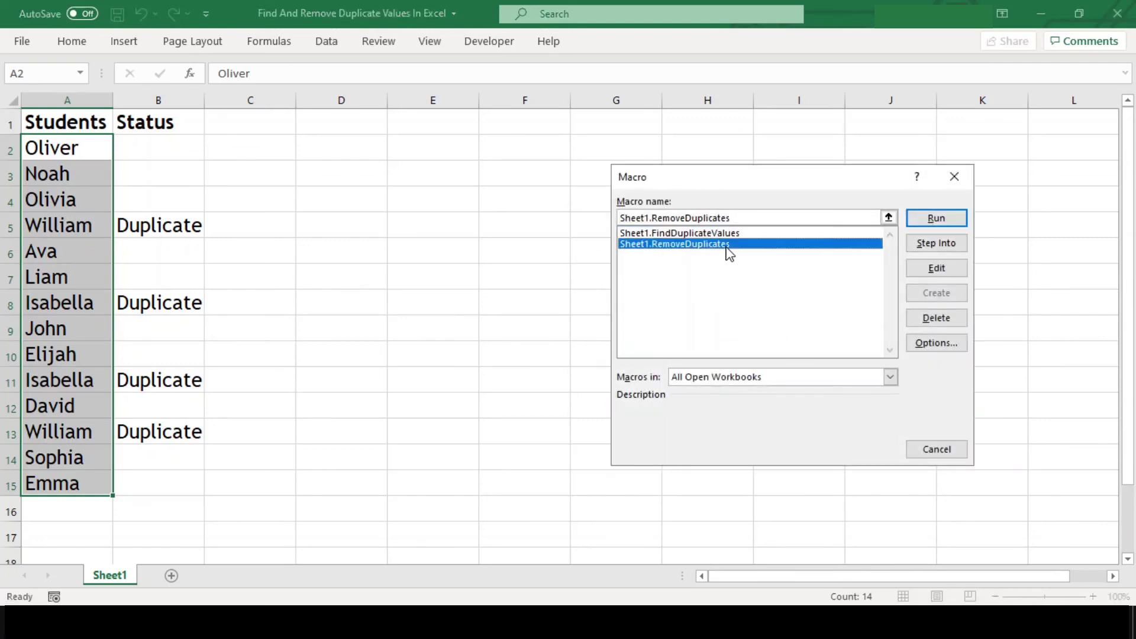
left_click(933, 218)
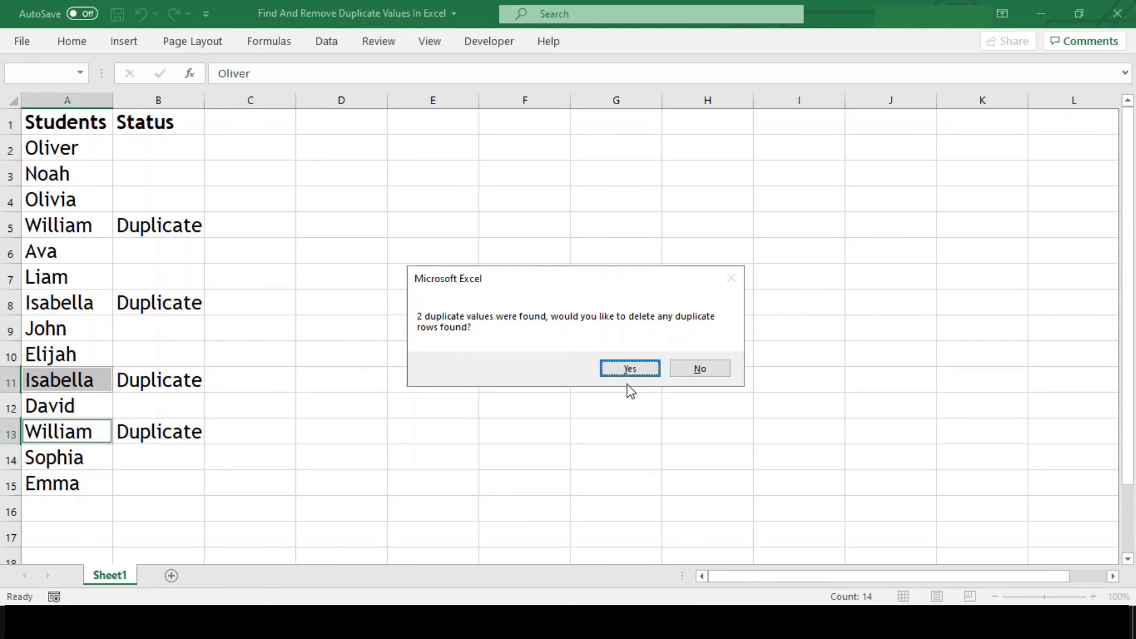
left_click(654, 369)
left_click(456, 377)
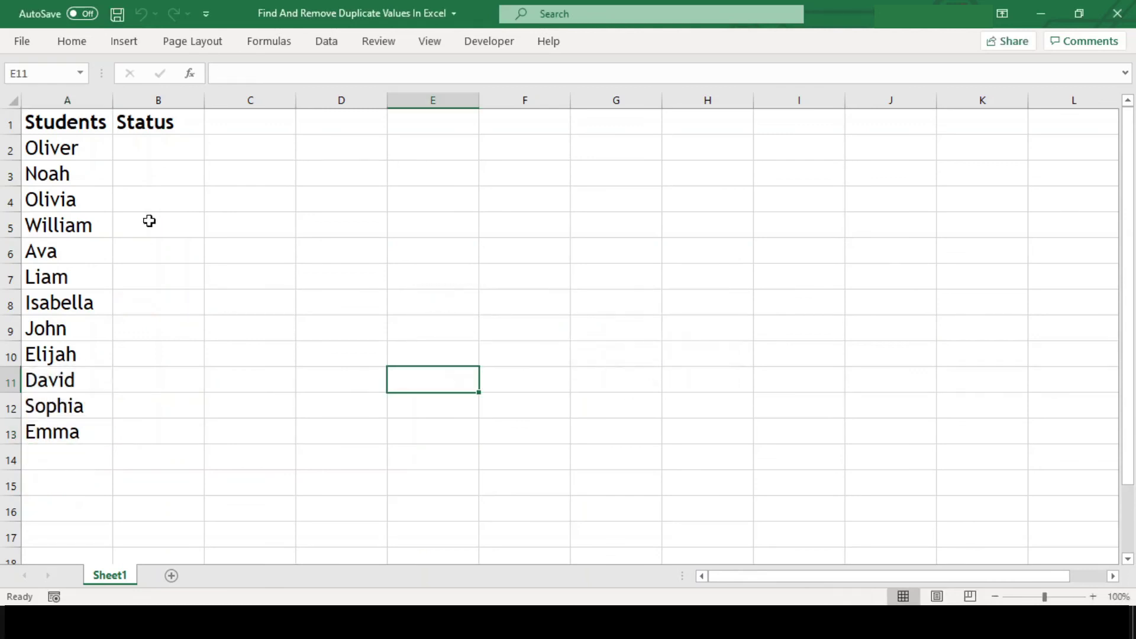